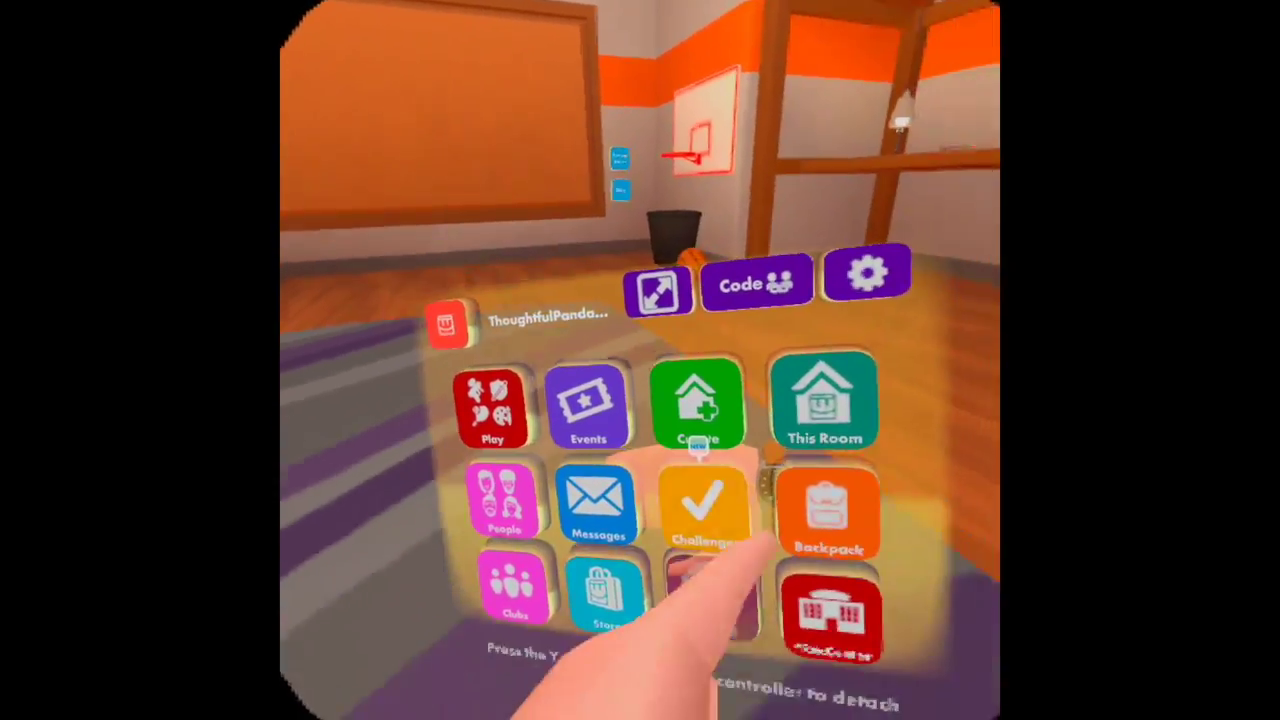
Step: Open the dorm room's settings and browse its Misc, Social and Creative permission tabs
click(817, 400)
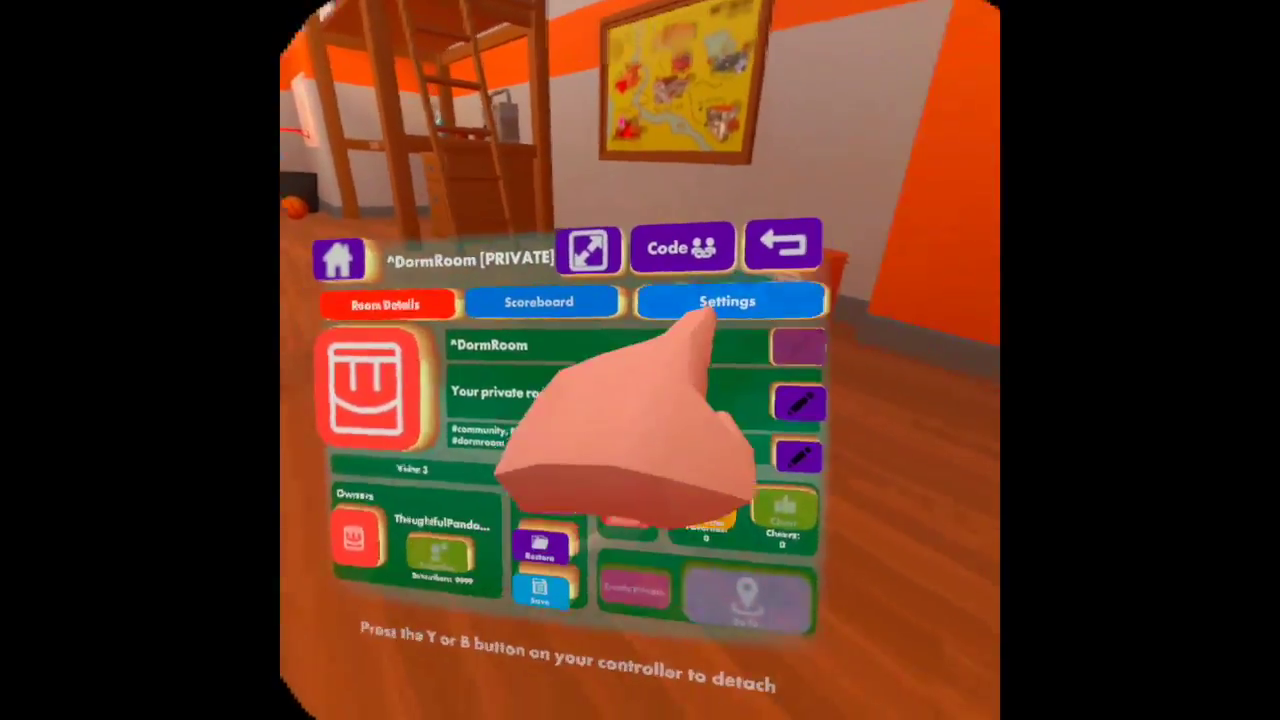
click(760, 300)
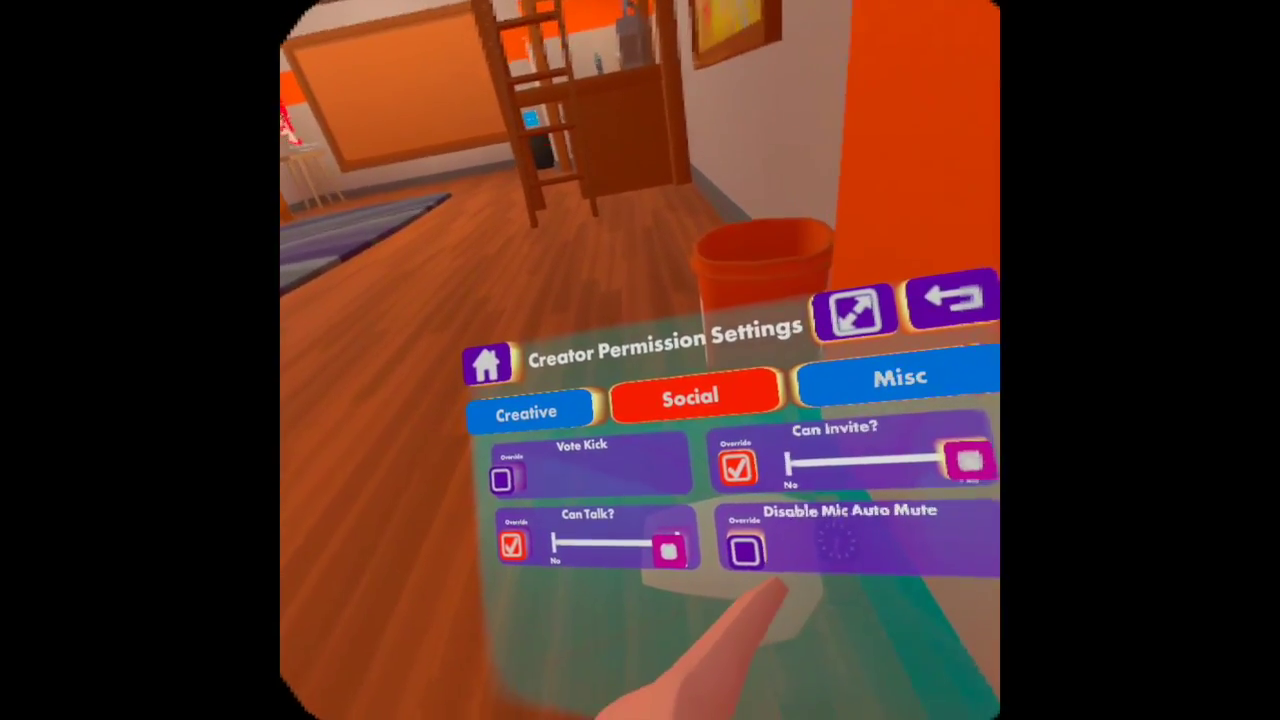
click(853, 371)
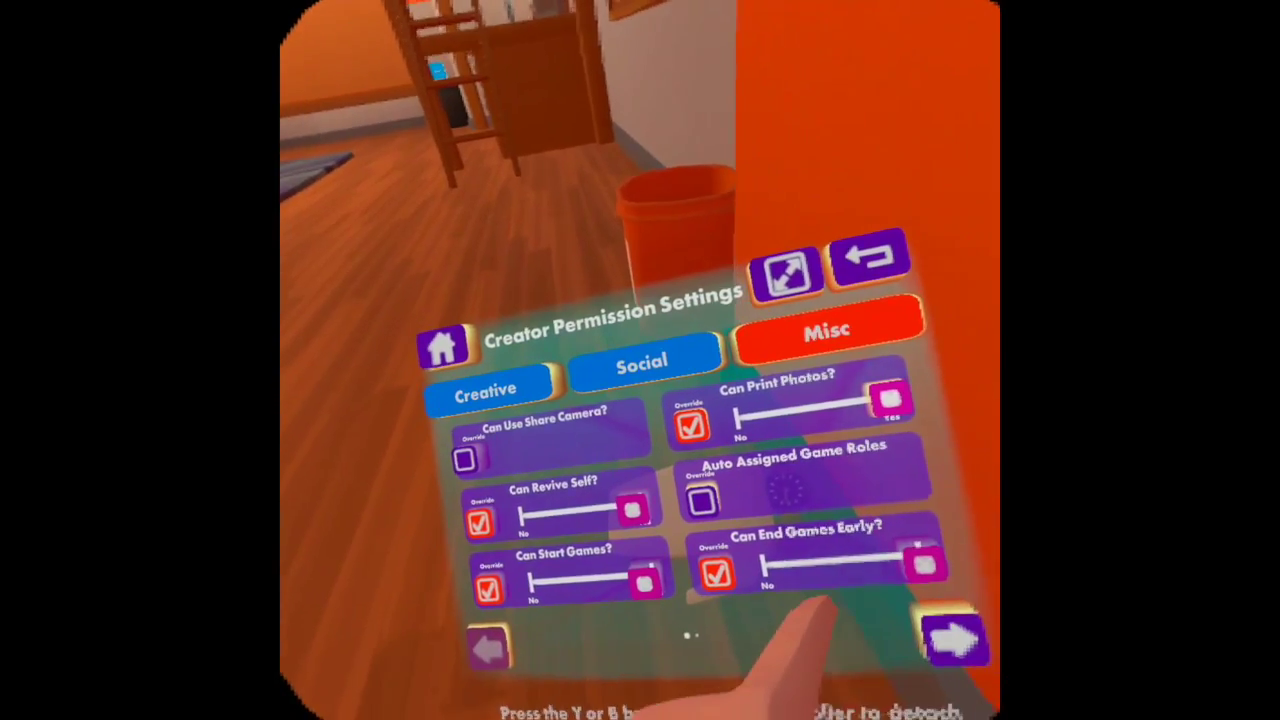
click(640, 352)
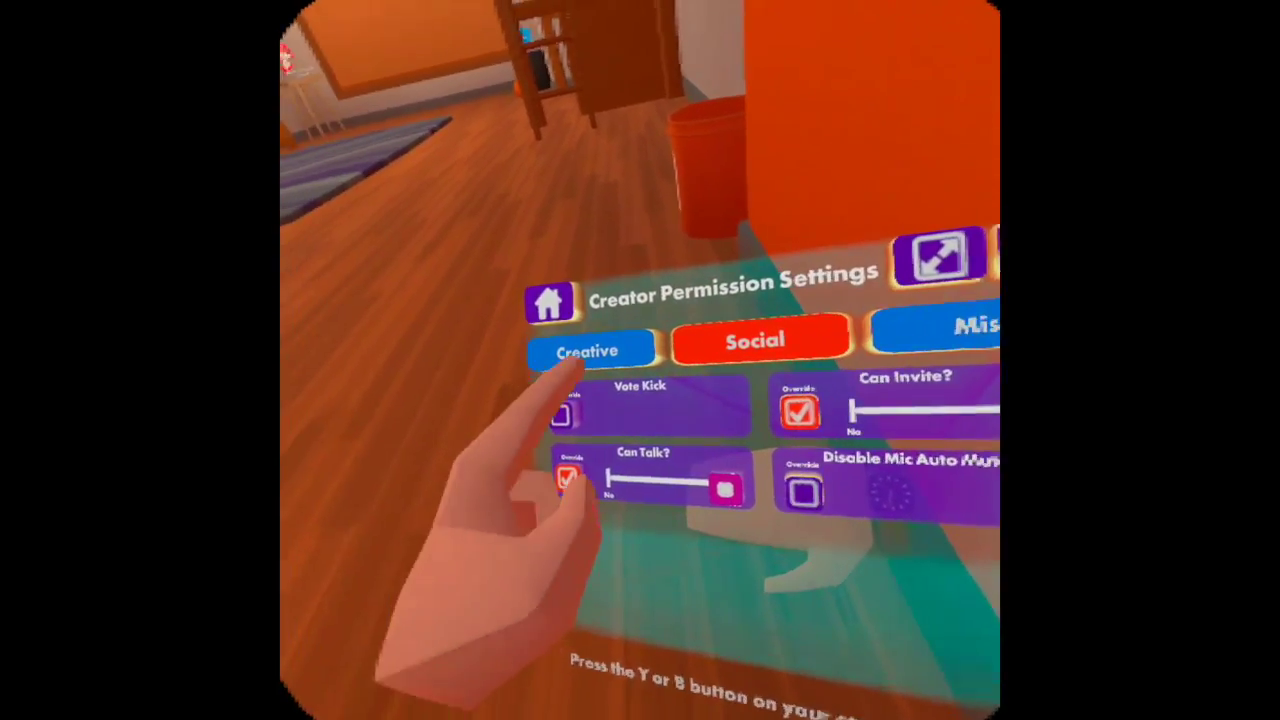
click(560, 355)
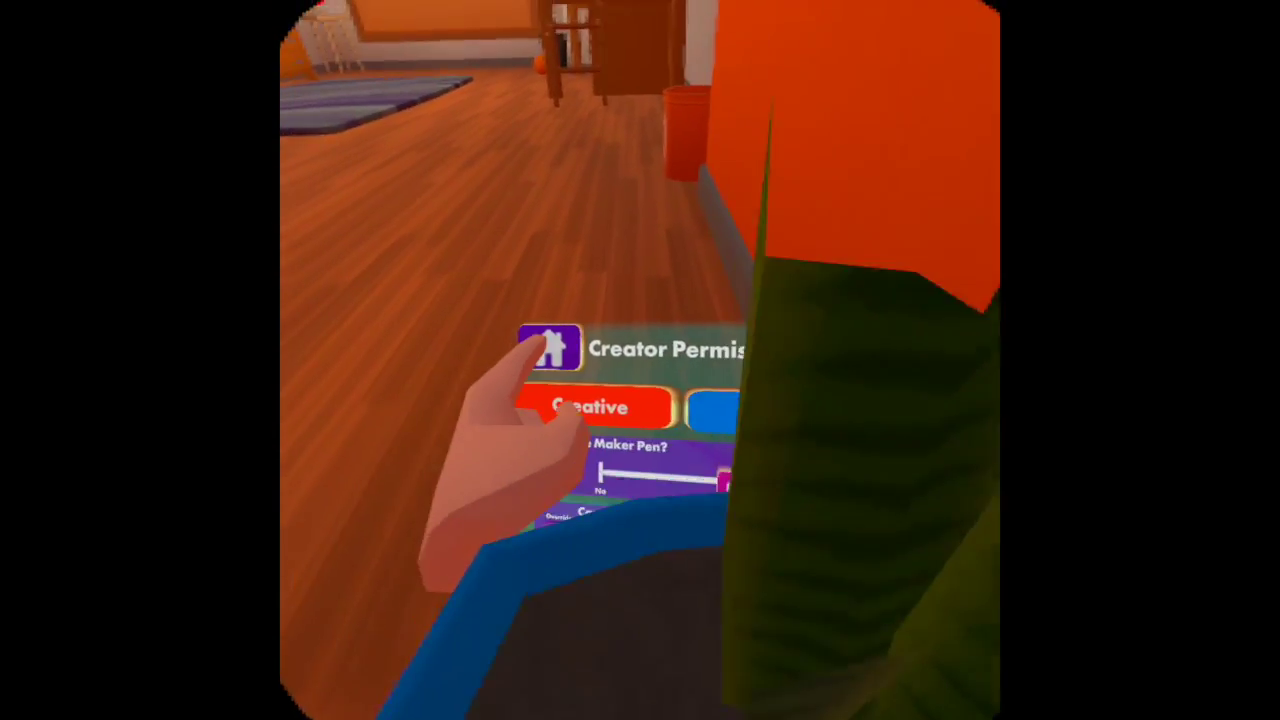
click(540, 350)
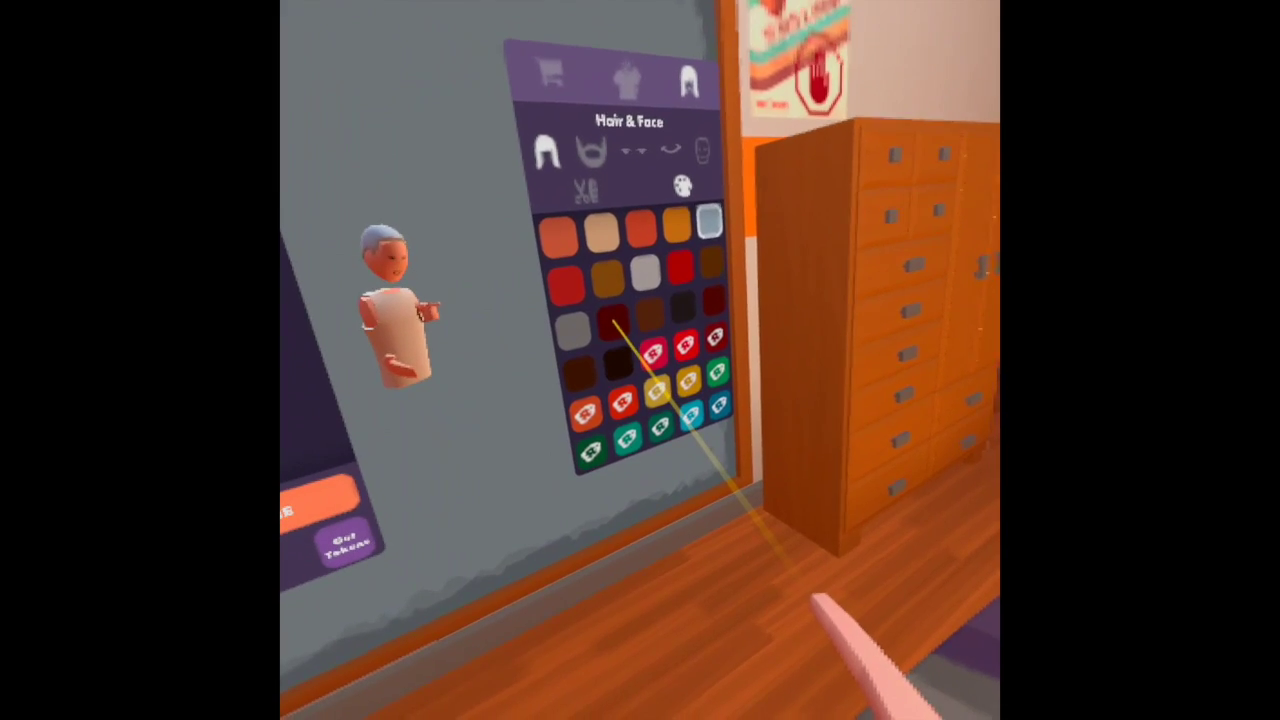
Step: Compare red, dark maroon and black hair colours, settling on bright red
click(679, 266)
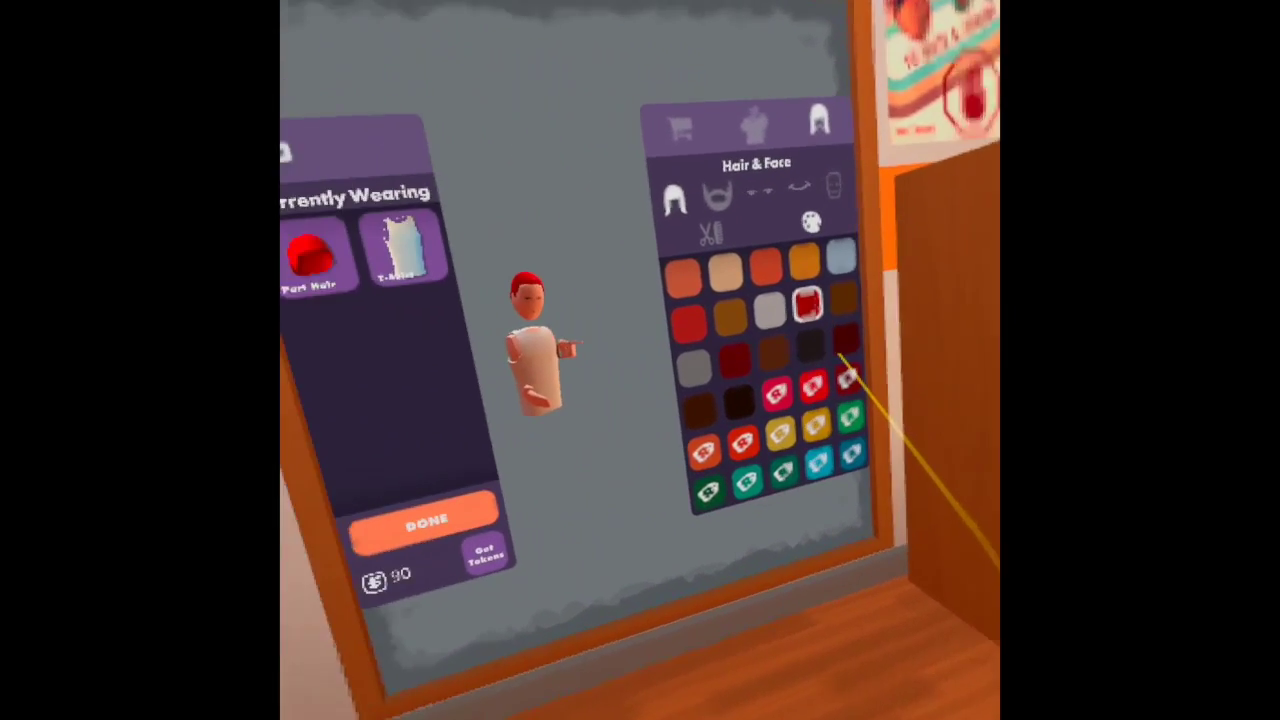
click(845, 345)
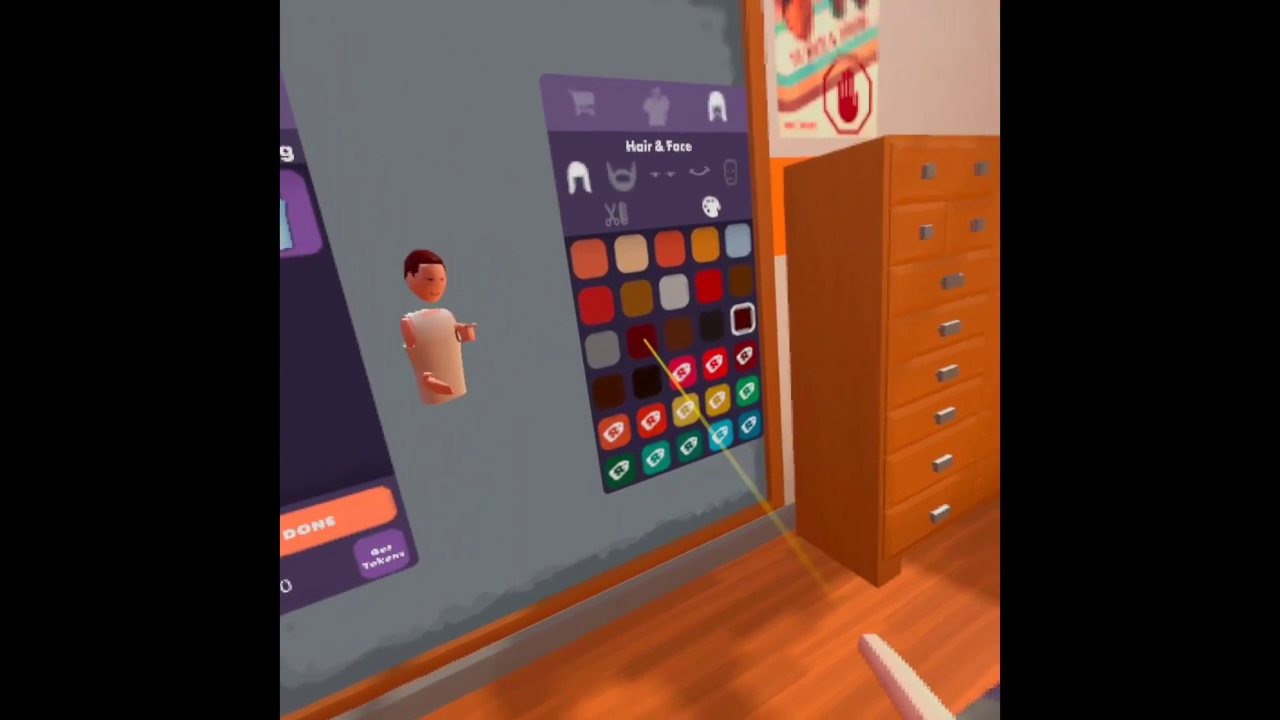
click(603, 350)
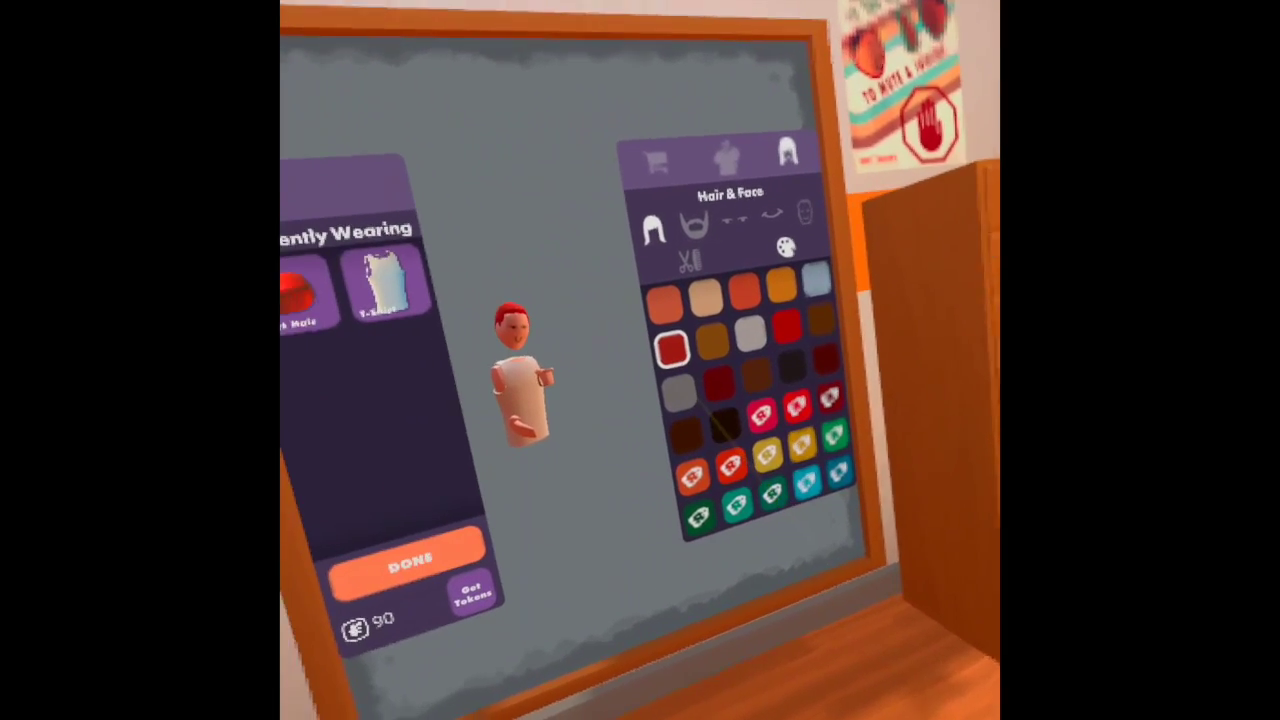
click(769, 377)
click(843, 432)
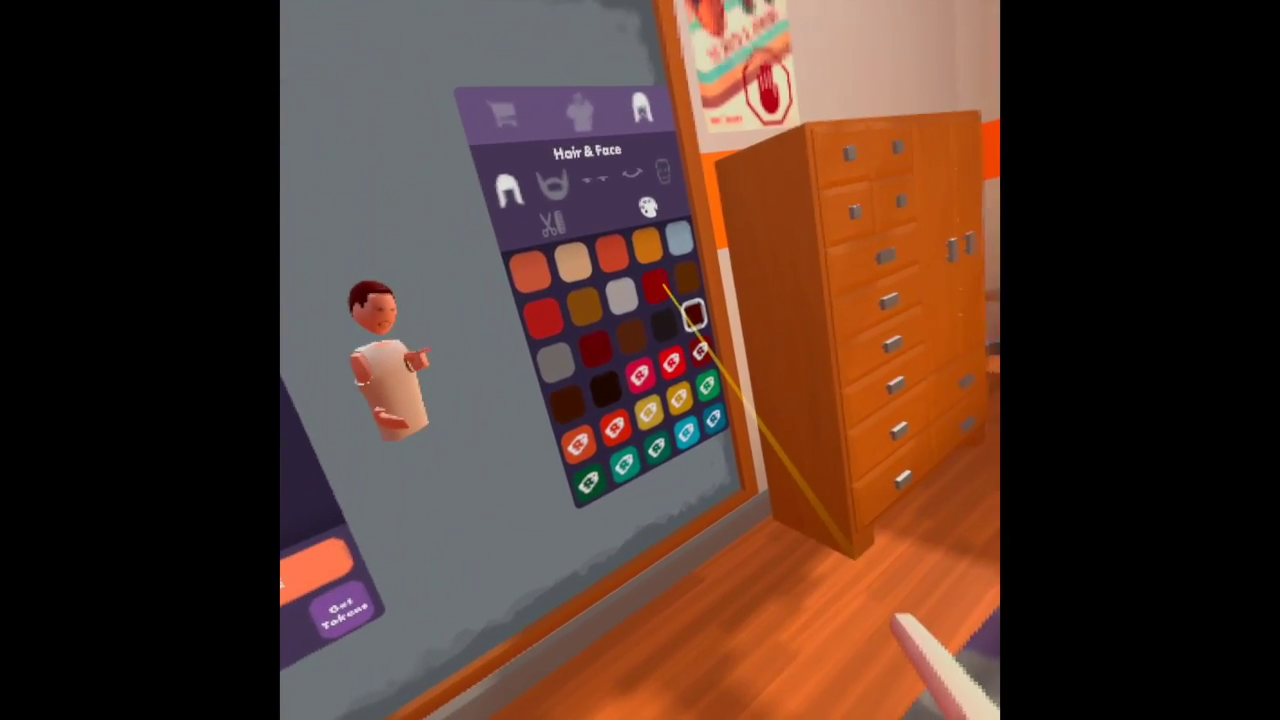
click(683, 274)
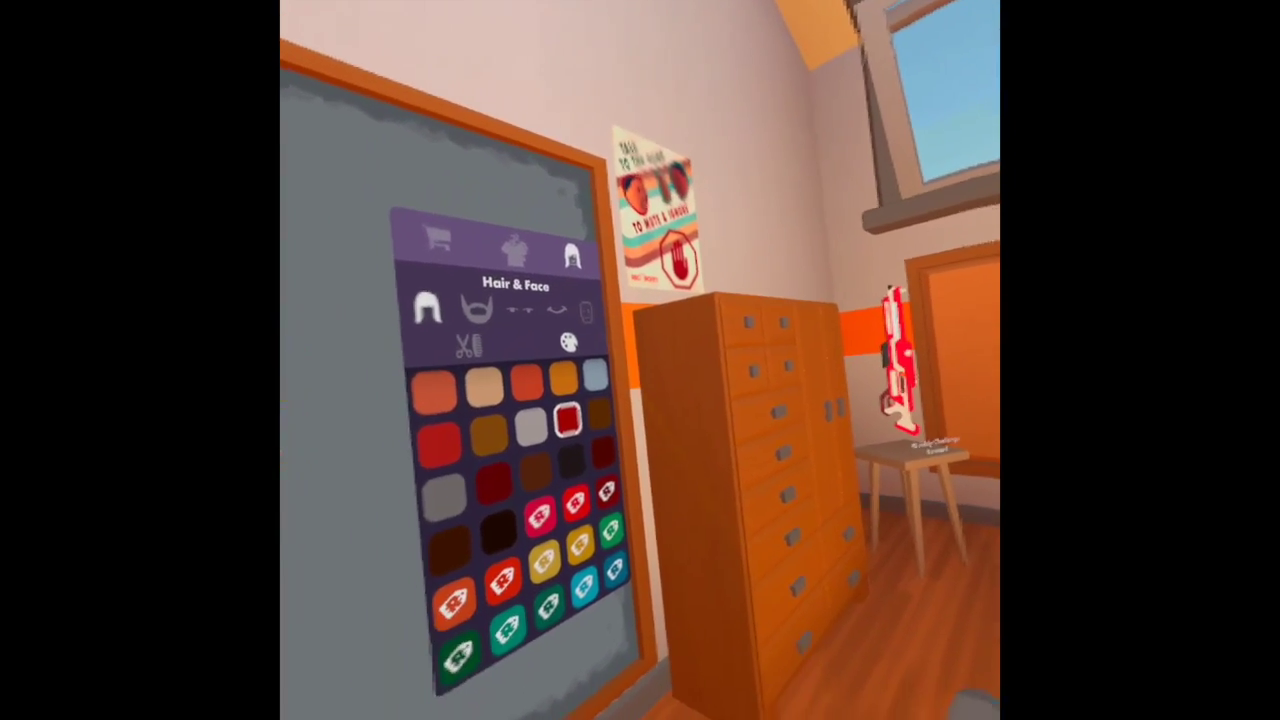
Step: Give the avatar dark brown skin and a new eye style, then show eye position and size adjustments
click(586, 312)
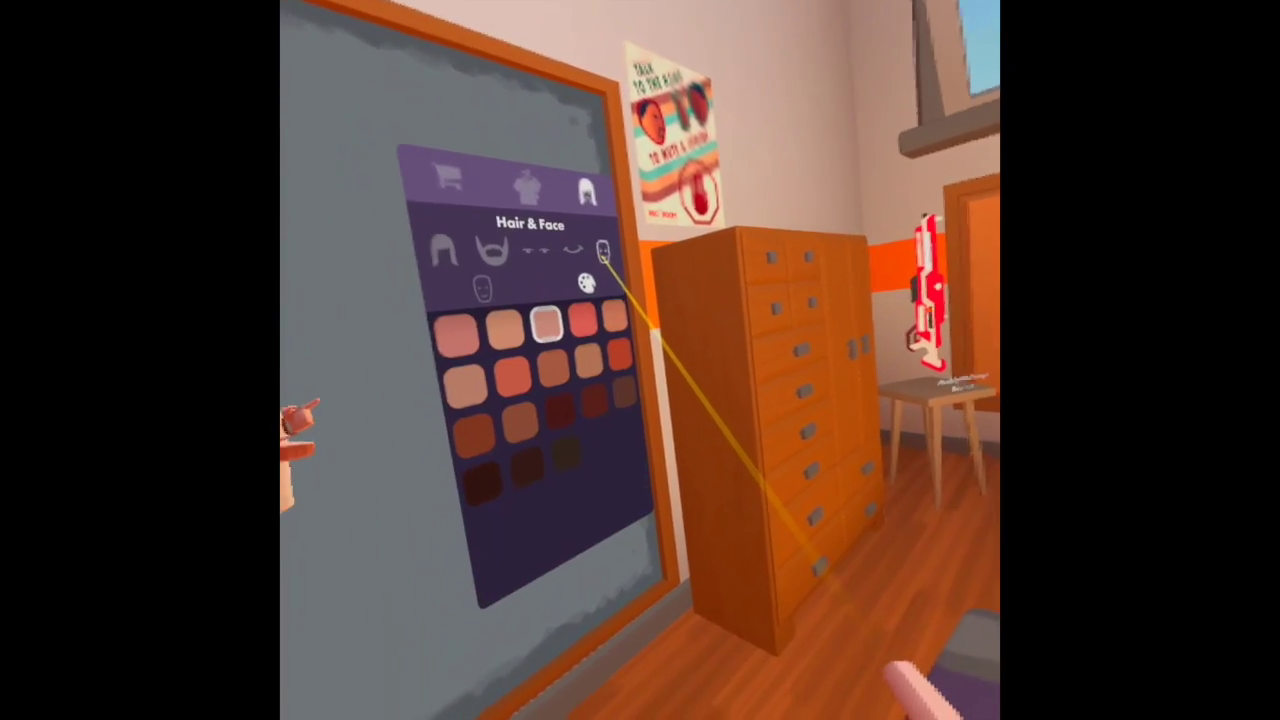
click(638, 388)
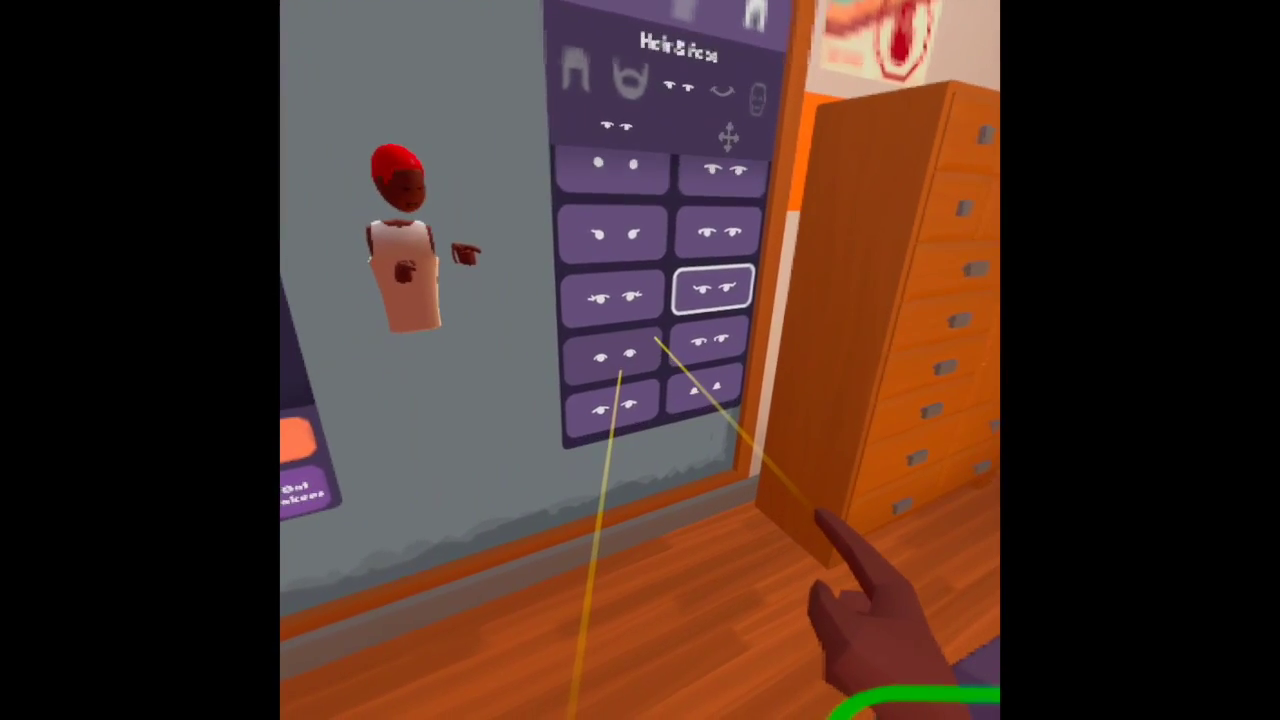
click(935, 515)
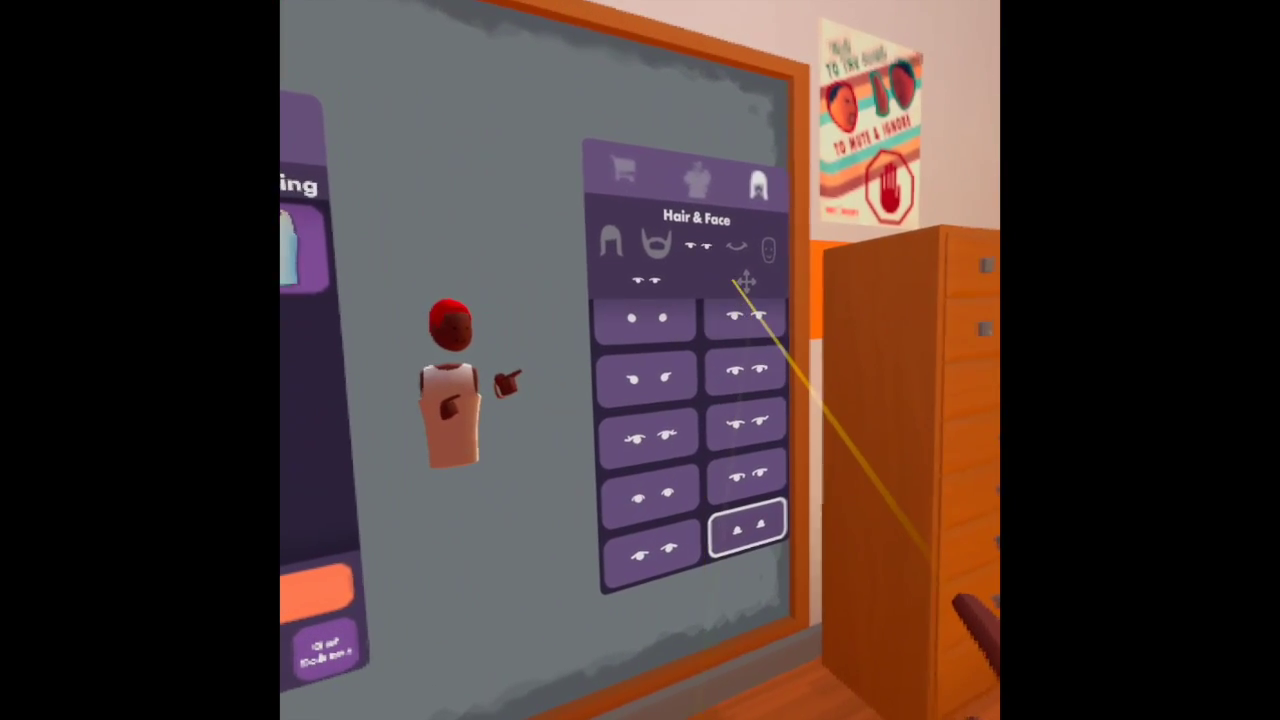
click(747, 283)
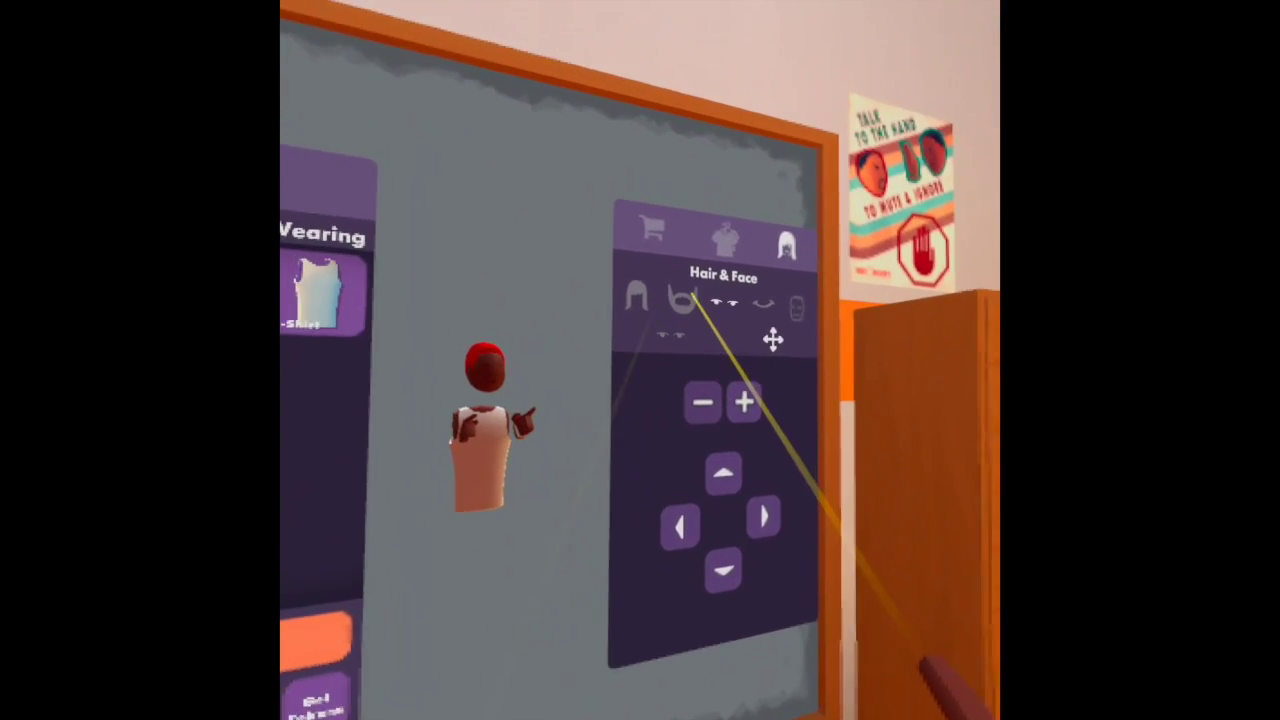
Step: From My Clothes, wear Cat-Eye Glasses, a headband, blue Long Scarf, pink Stoll Dress and teal wristbands
click(724, 238)
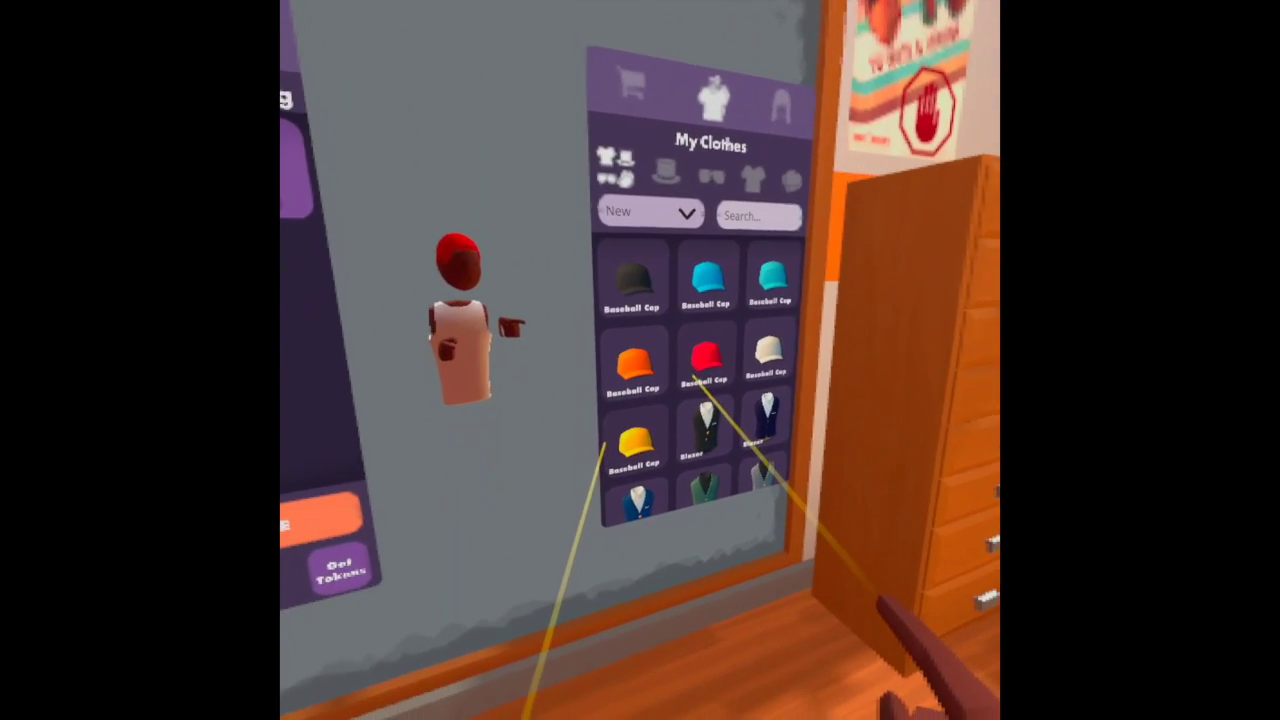
scroll(697, 378, down, 5)
scroll(700, 360, down, 5)
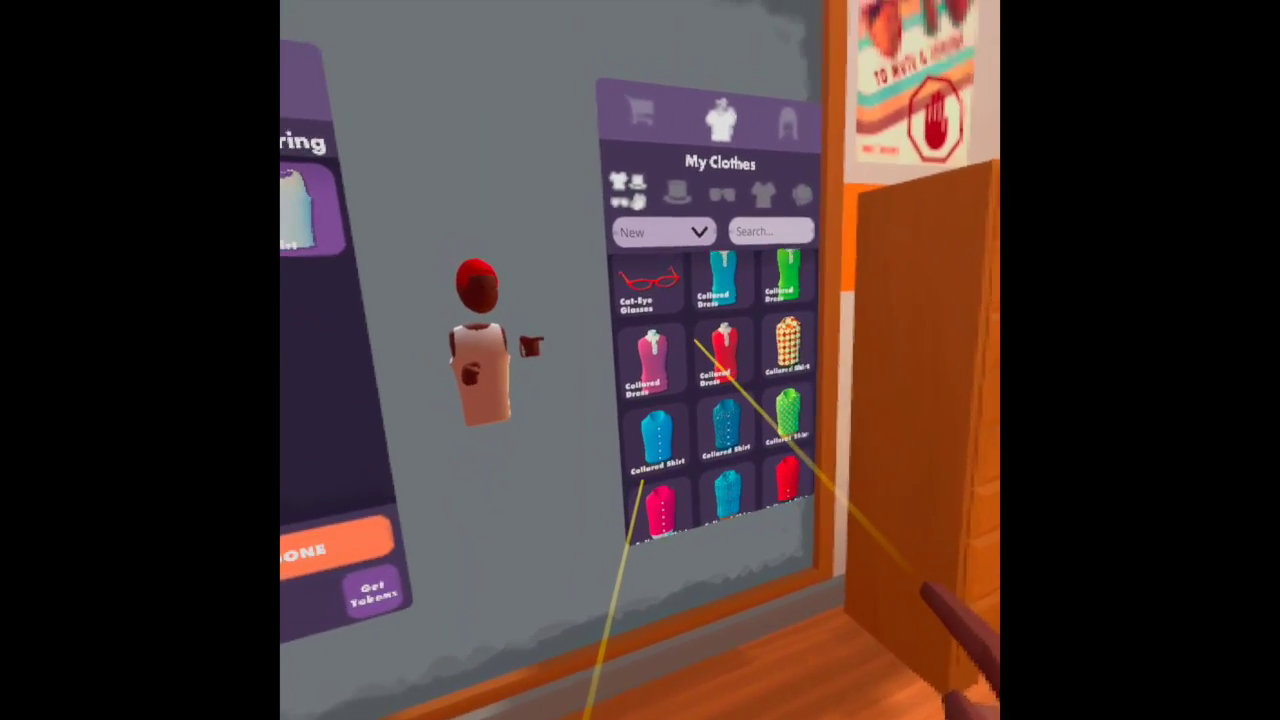
click(650, 285)
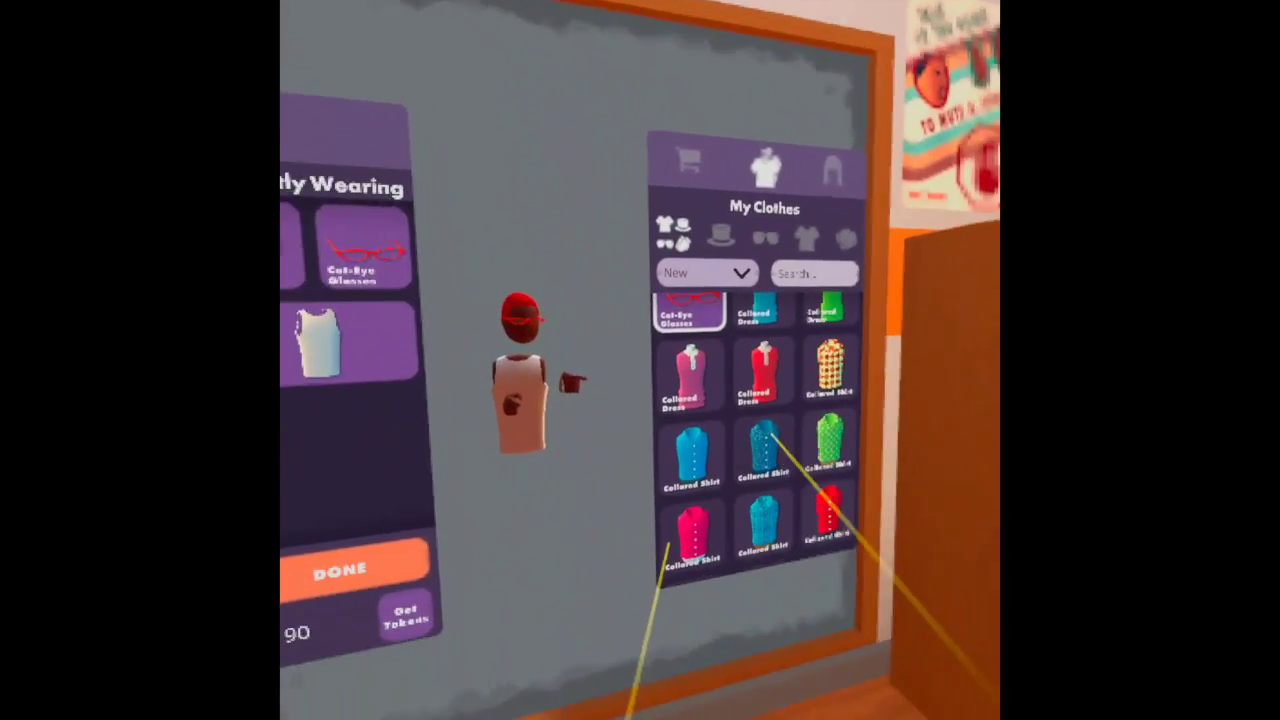
scroll(770, 440, down, 5)
scroll(760, 420, down, 5)
scroll(750, 400, down, 3)
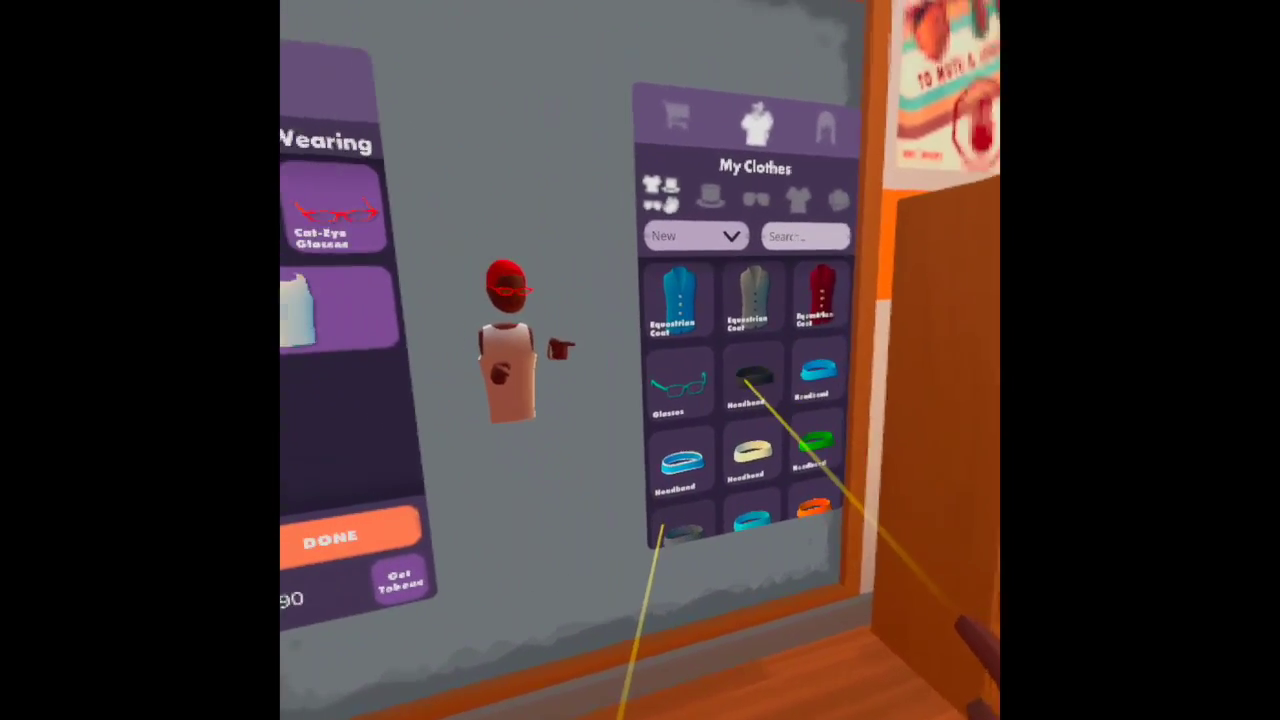
click(745, 378)
scroll(750, 350, down, 3)
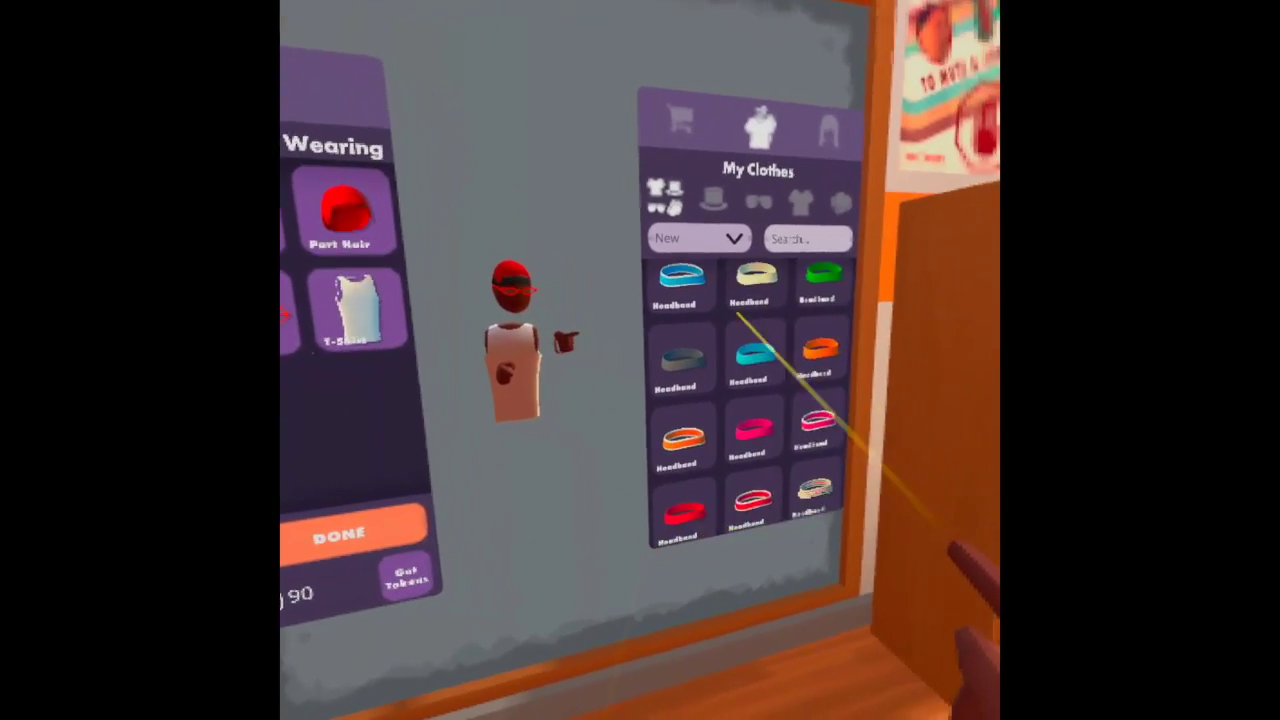
scroll(760, 400, down, 2)
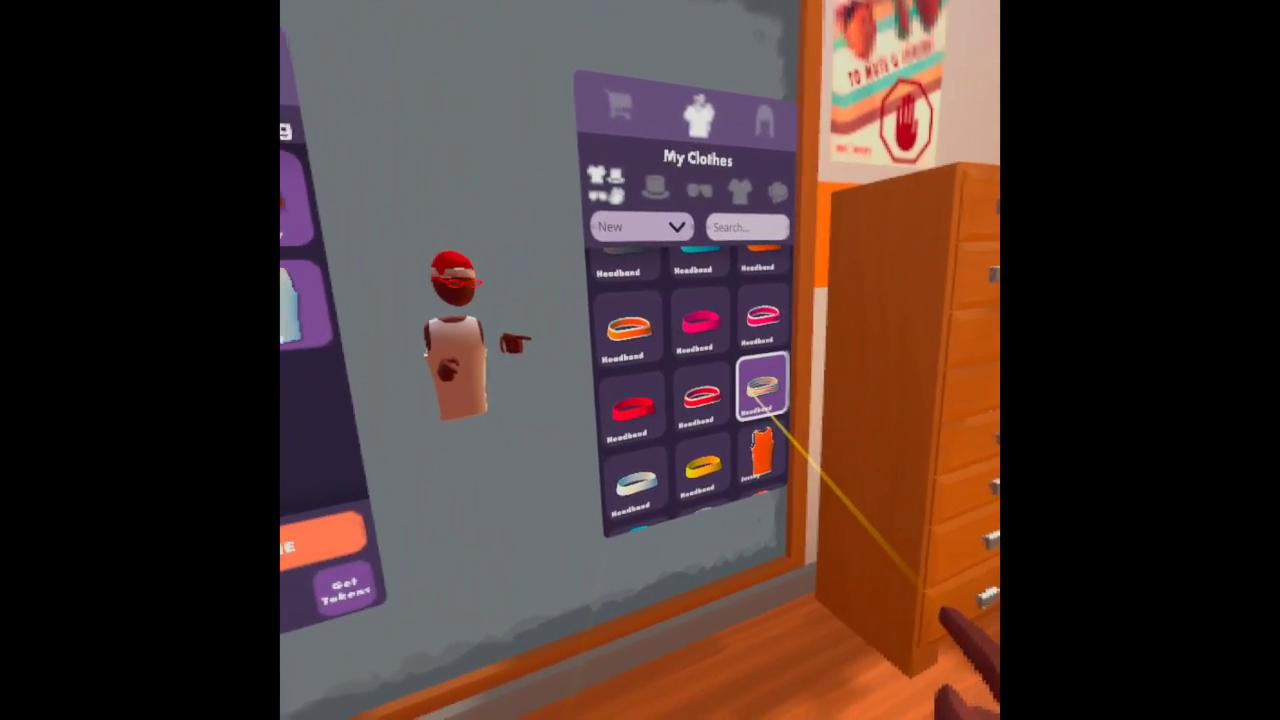
scroll(760, 400, down, 2)
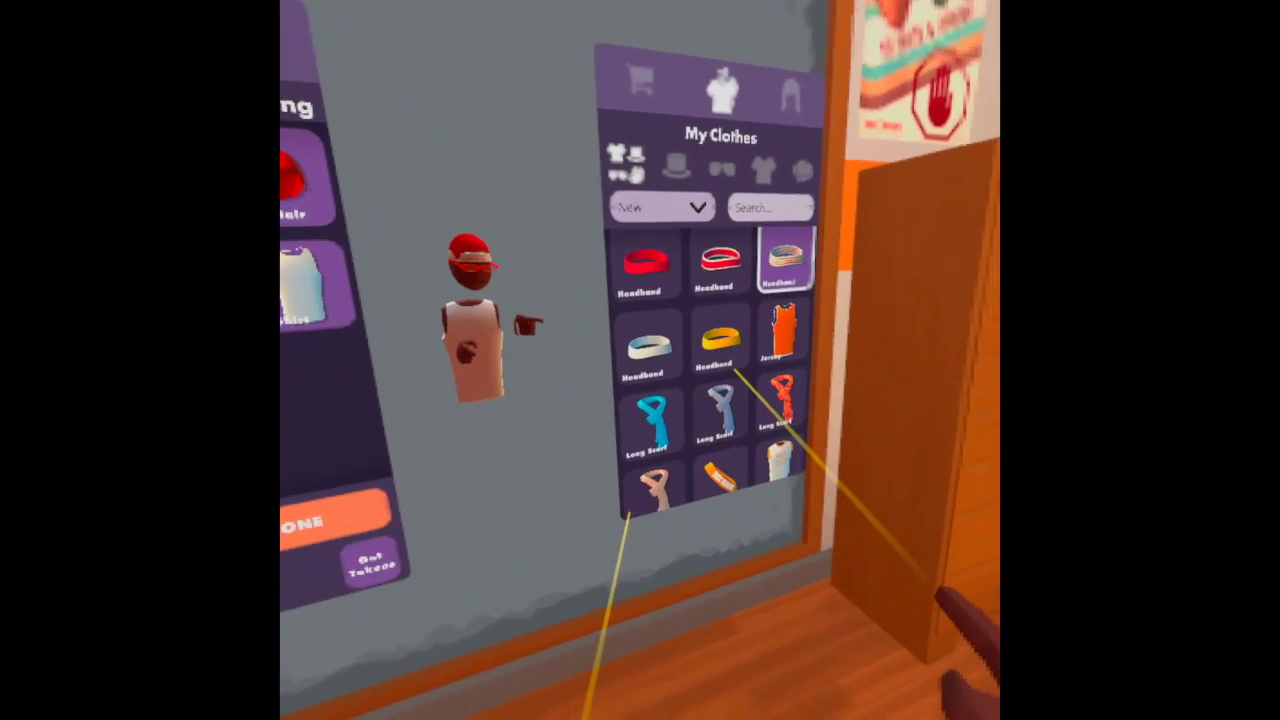
scroll(735, 368, down, 1)
scroll(700, 330, down, 1)
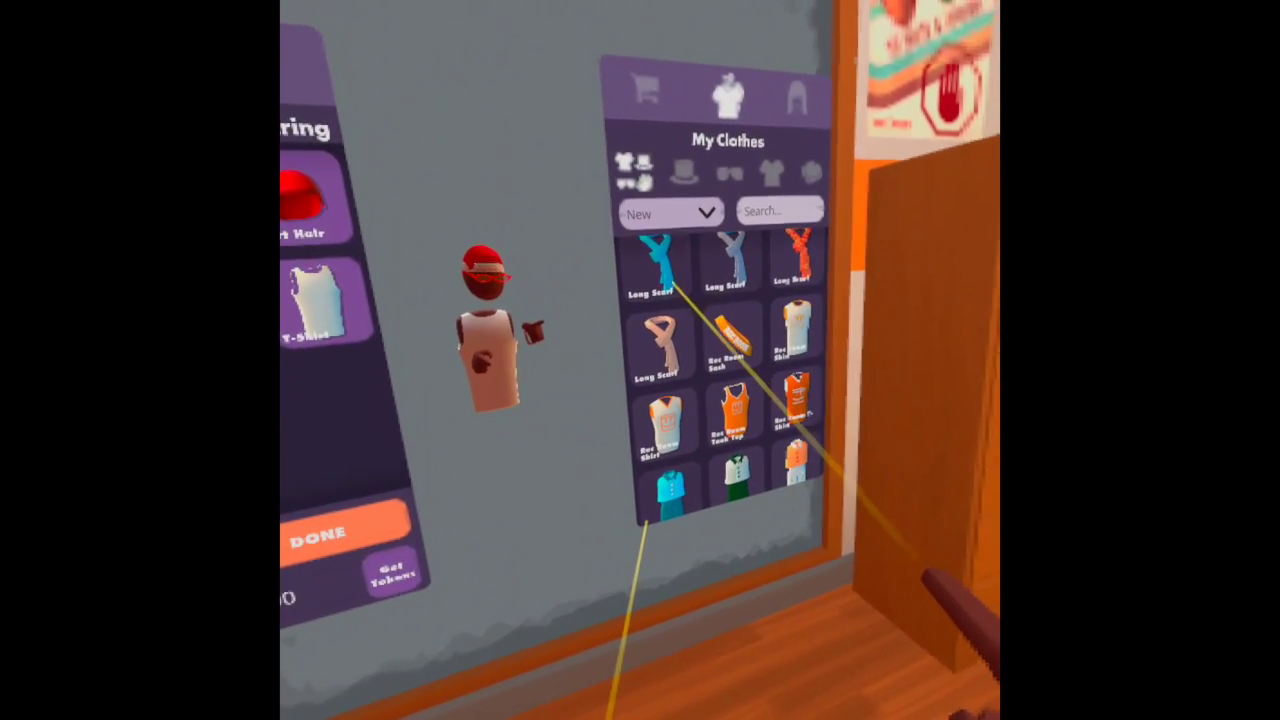
click(660, 270)
scroll(757, 371, down, 1)
scroll(745, 375, down, 1)
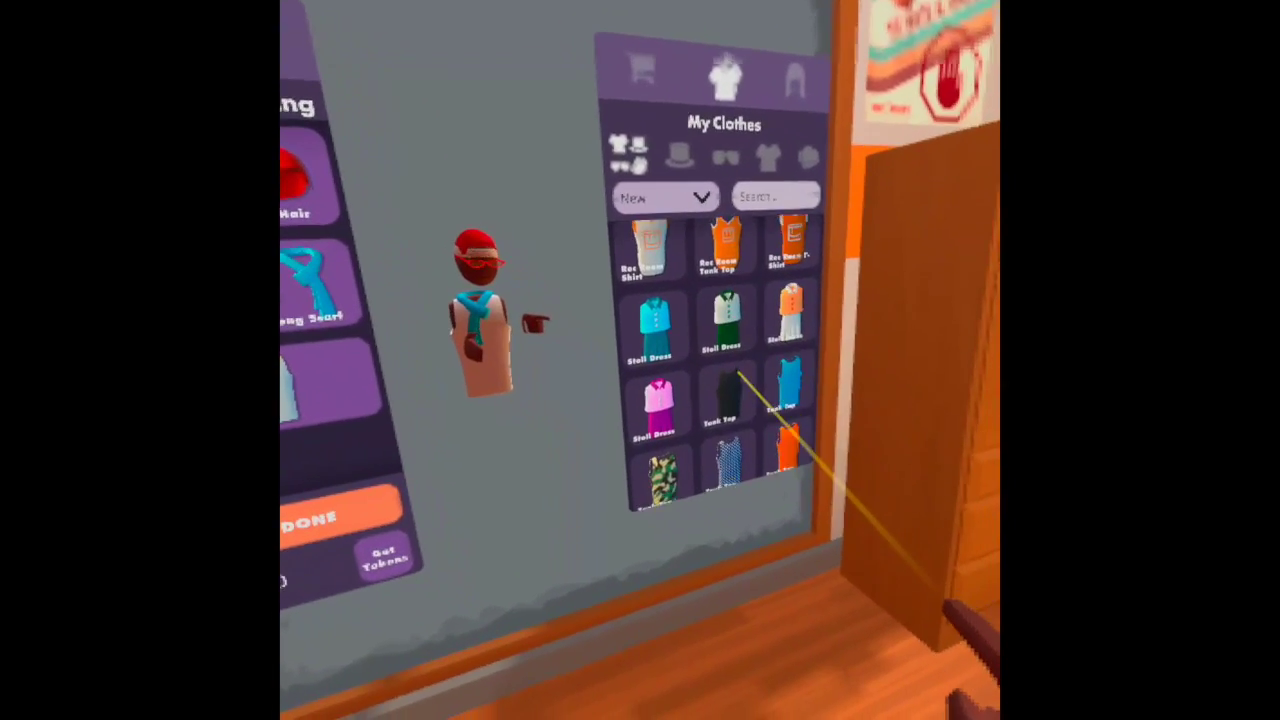
scroll(738, 375, down, 1)
click(740, 365)
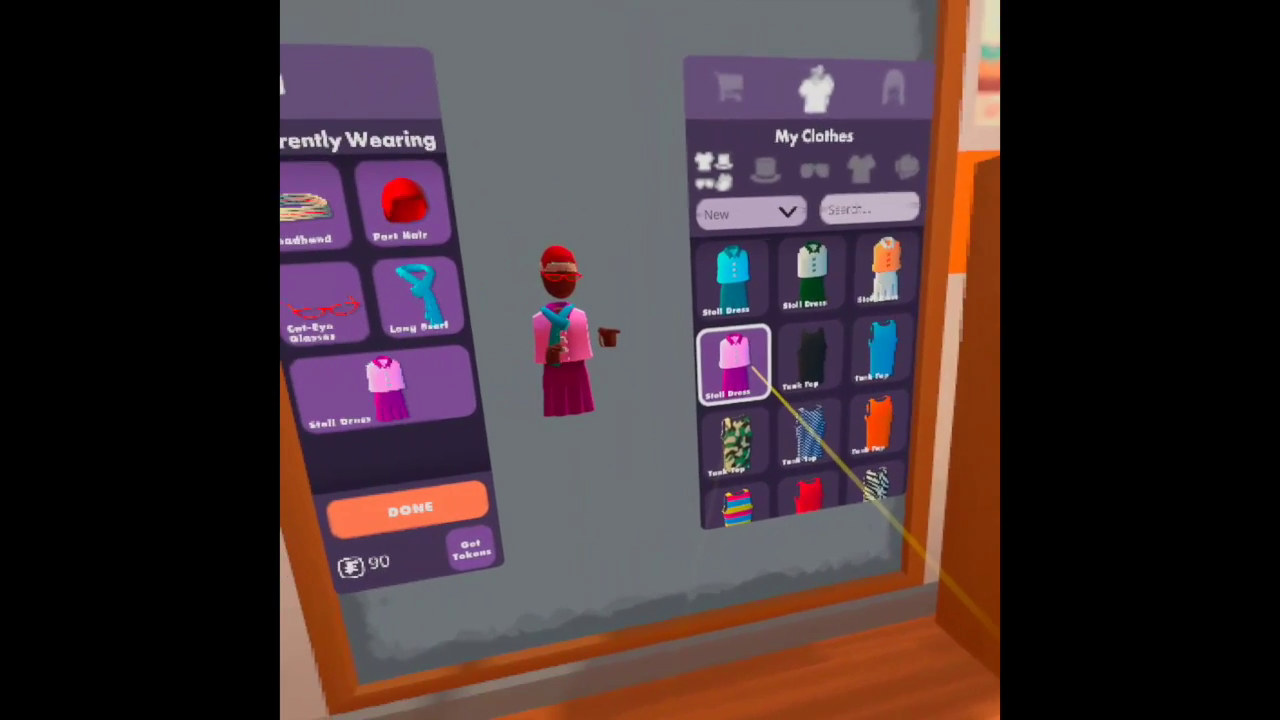
scroll(790, 380, down, 1)
scroll(810, 395, down, 3)
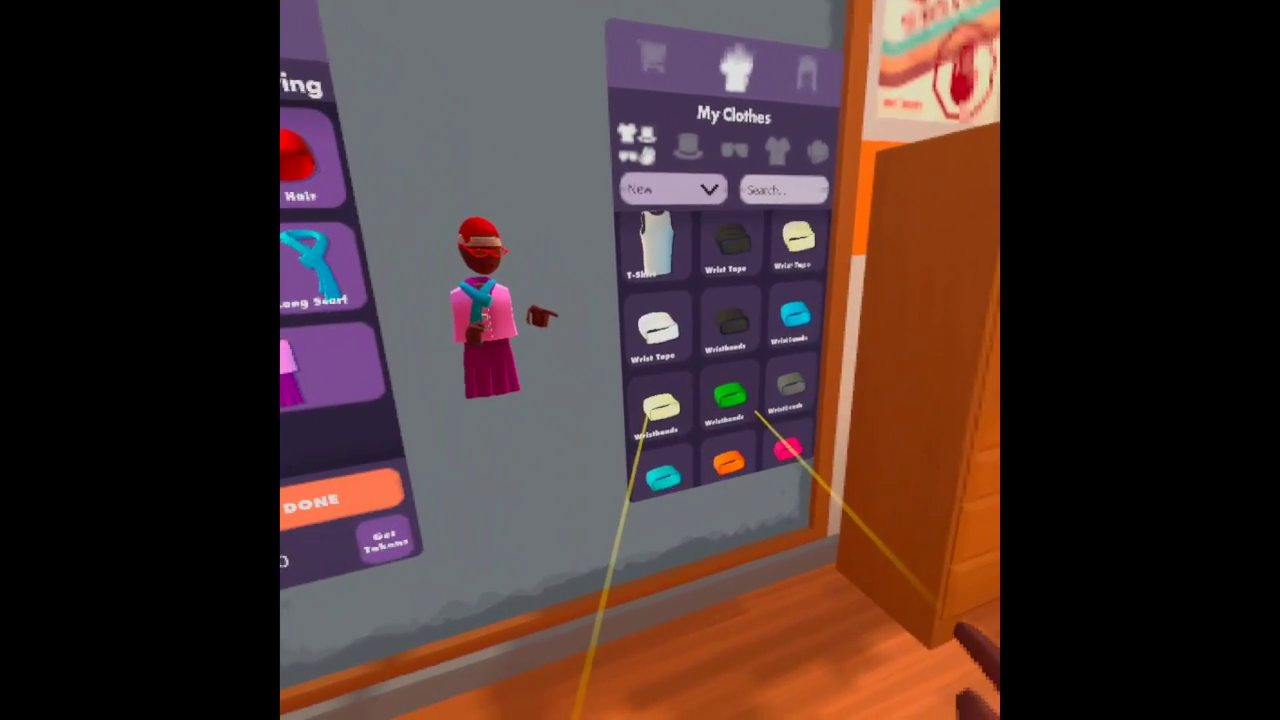
scroll(762, 418, down, 3)
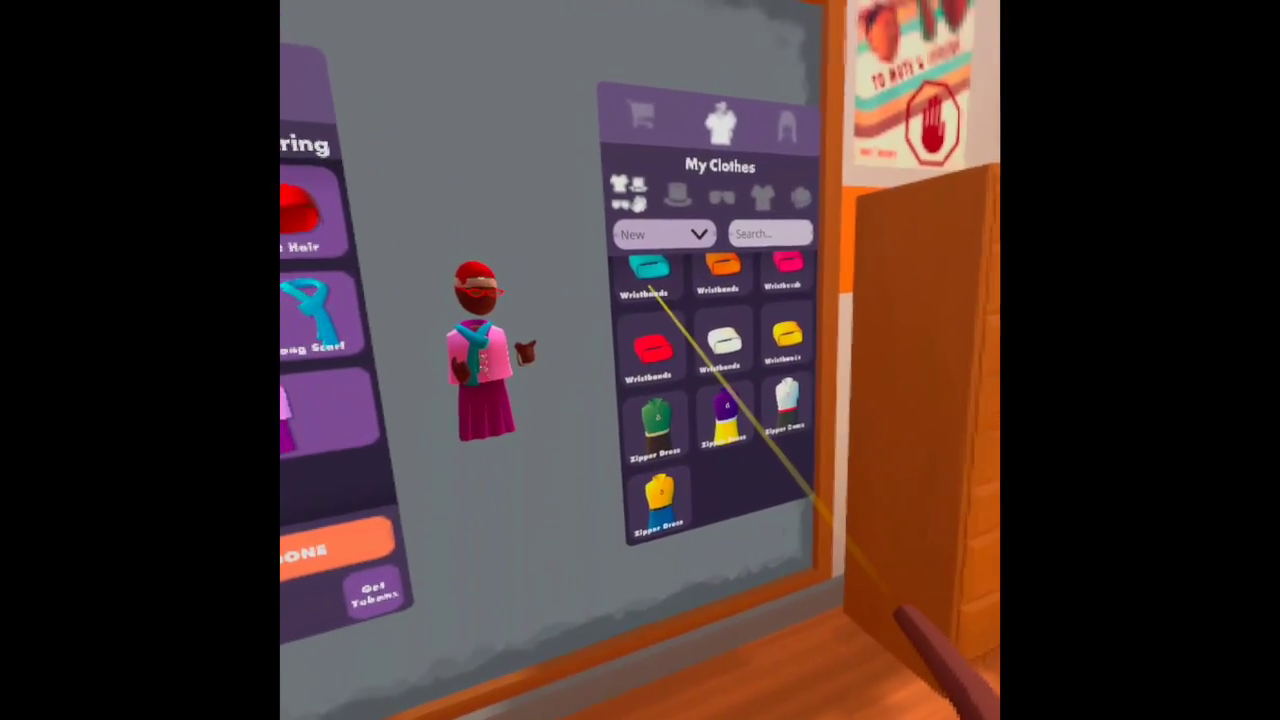
click(650, 285)
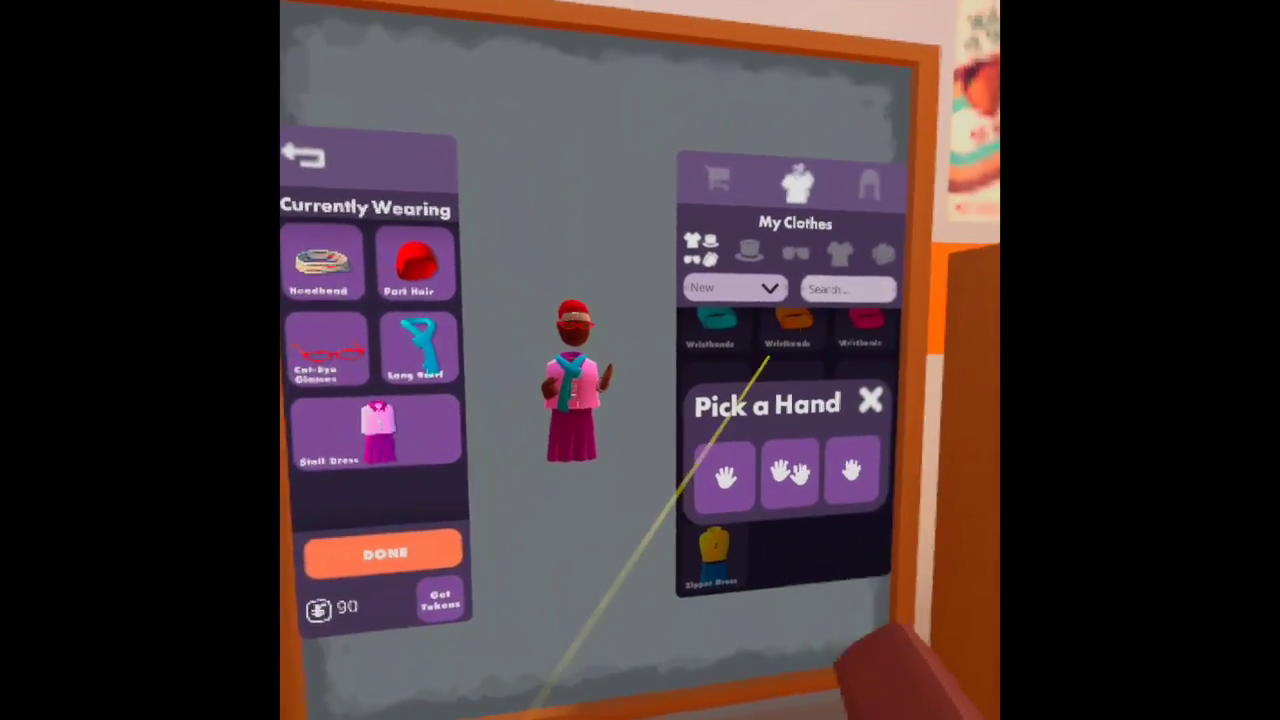
click(789, 473)
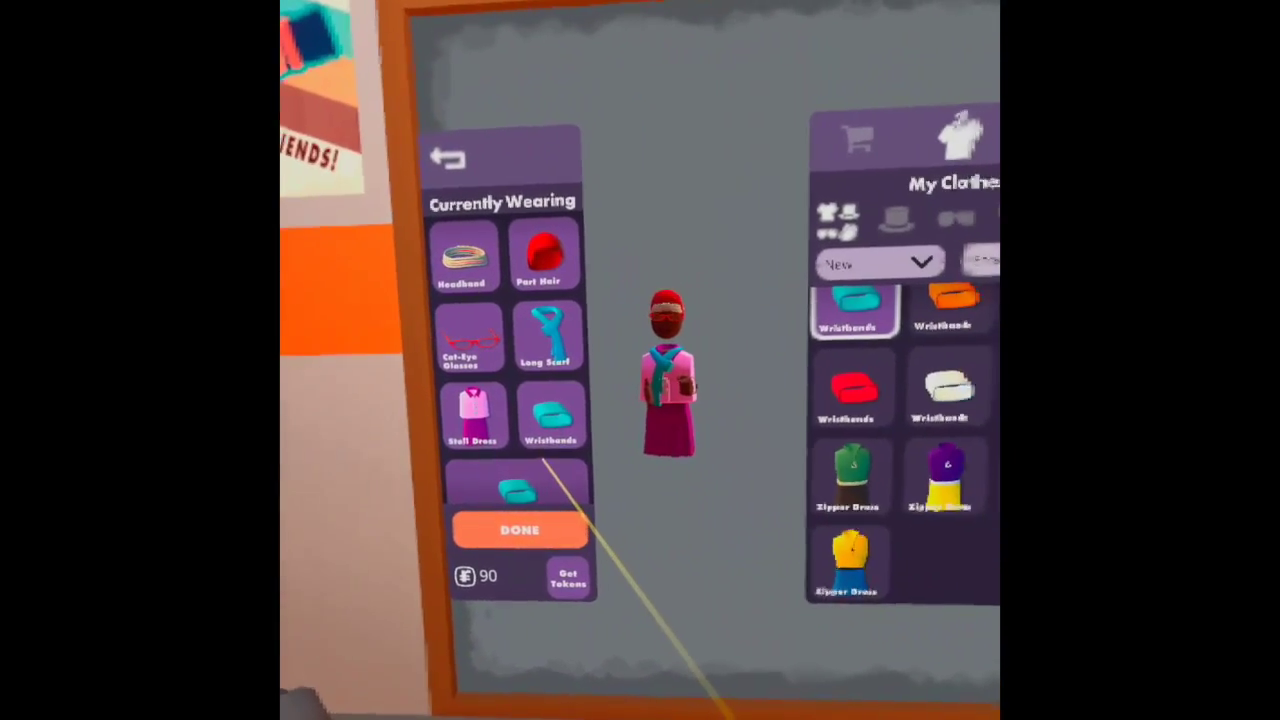
Step: Go from the wrist menu's Home to Play and start typing a room search
key(Escape)
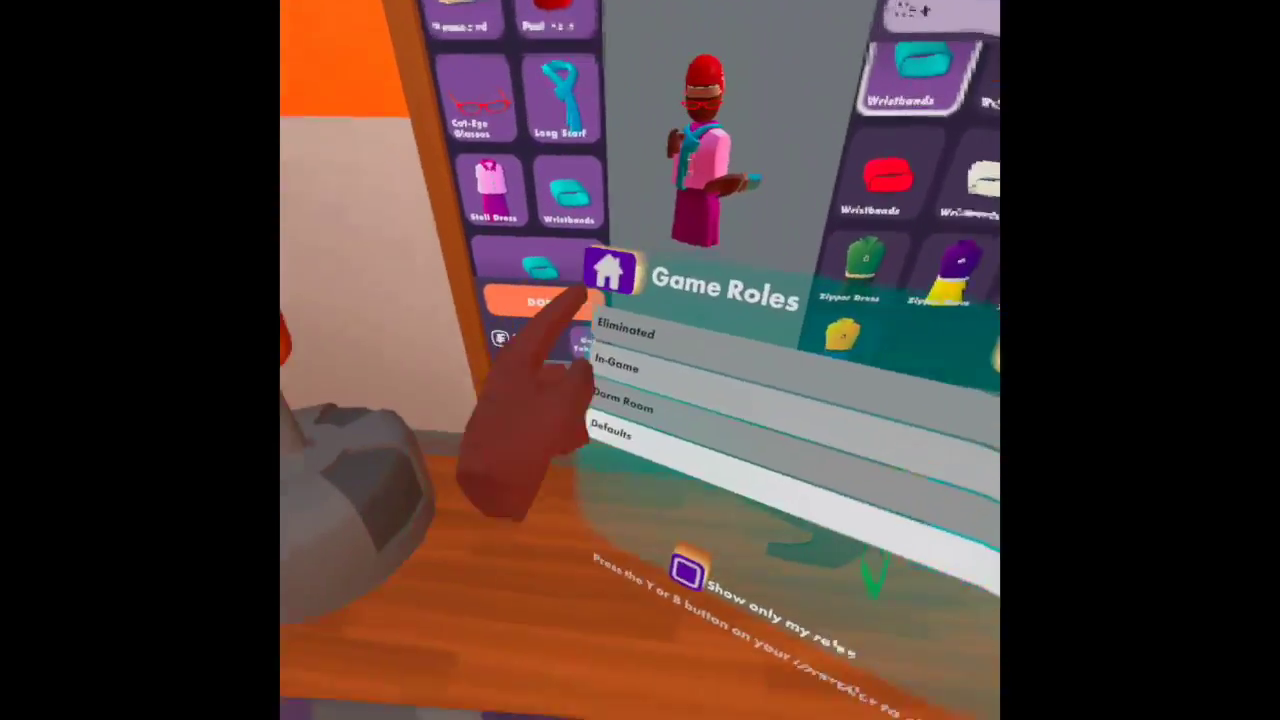
click(600, 280)
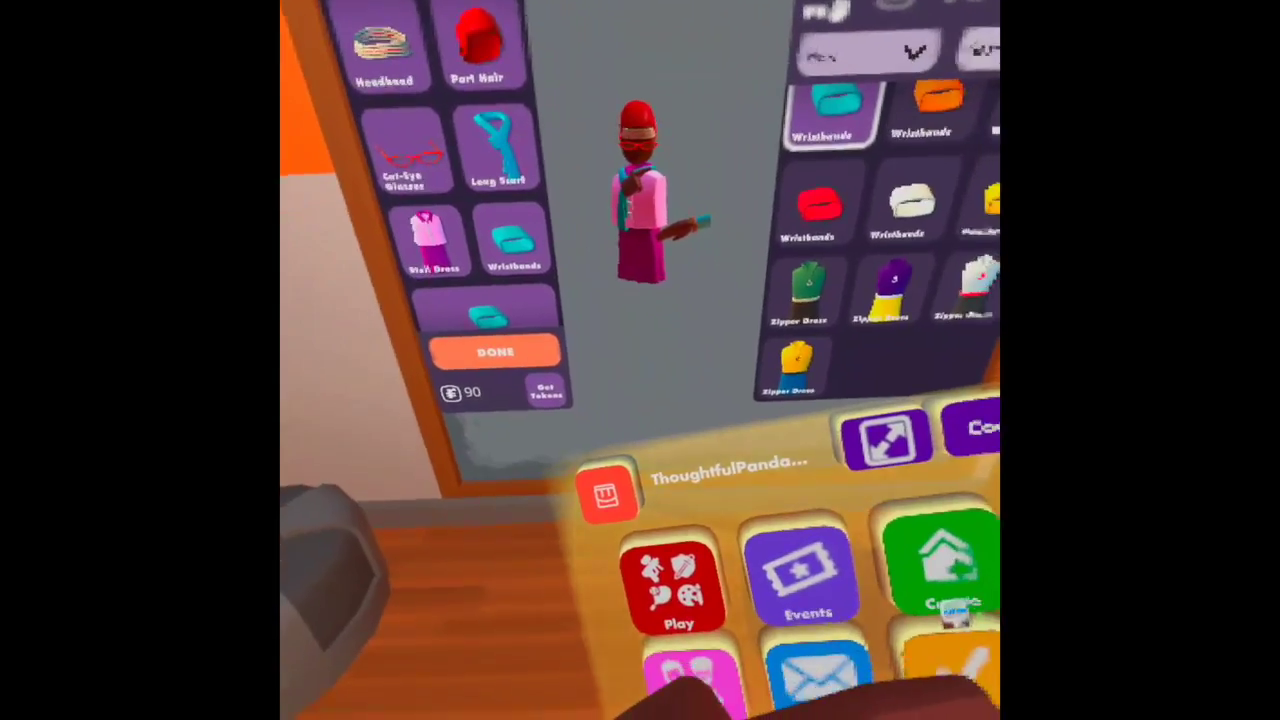
click(673, 590)
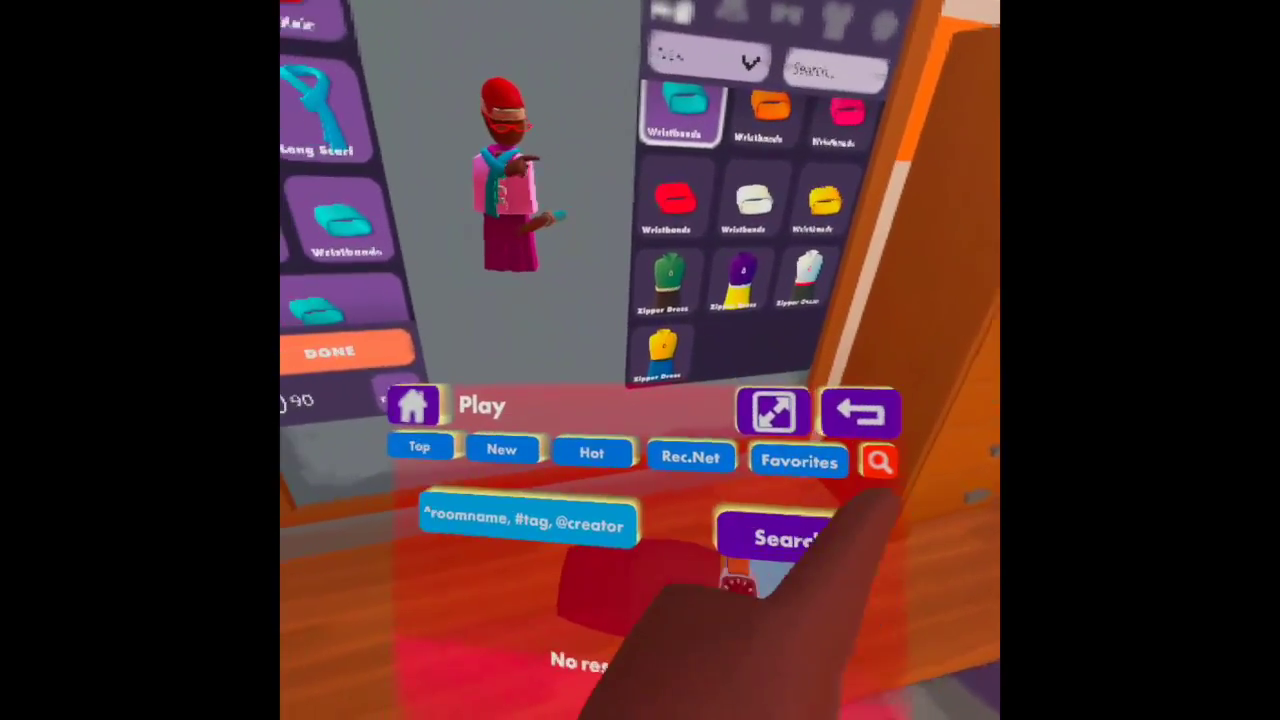
click(528, 517)
text(arae)
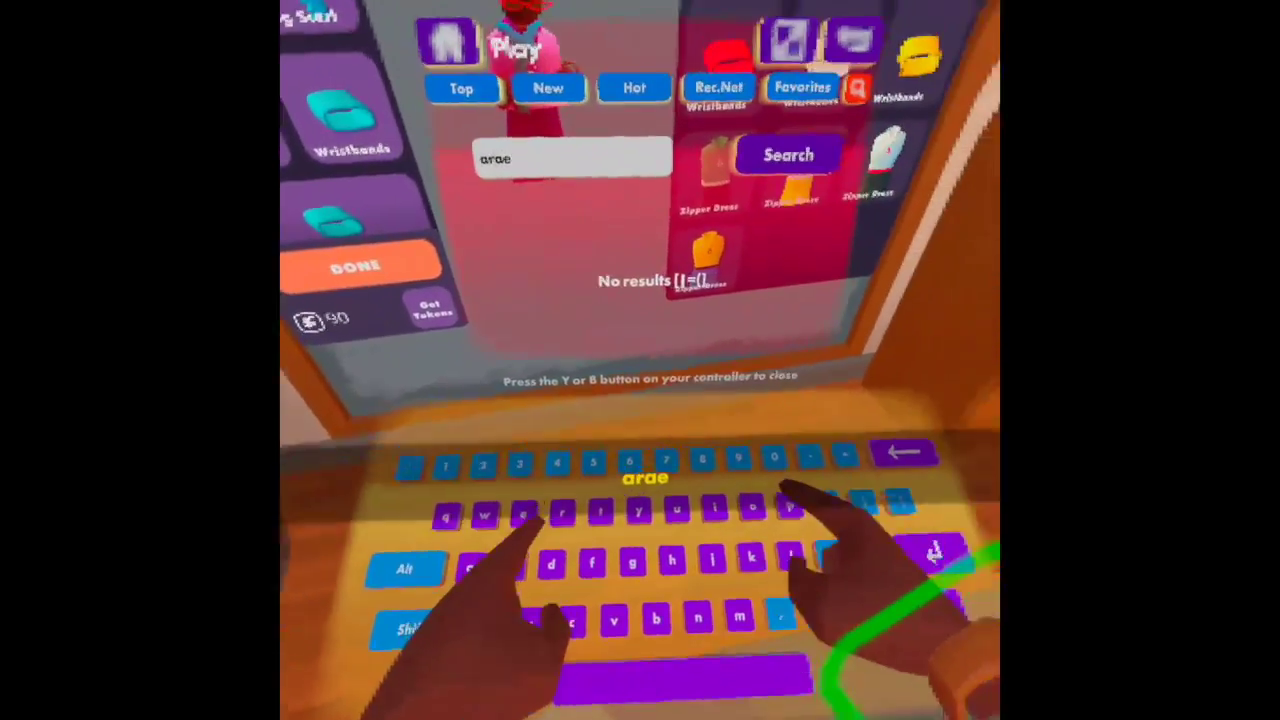
key(BackSpace)
key(BackSpace)
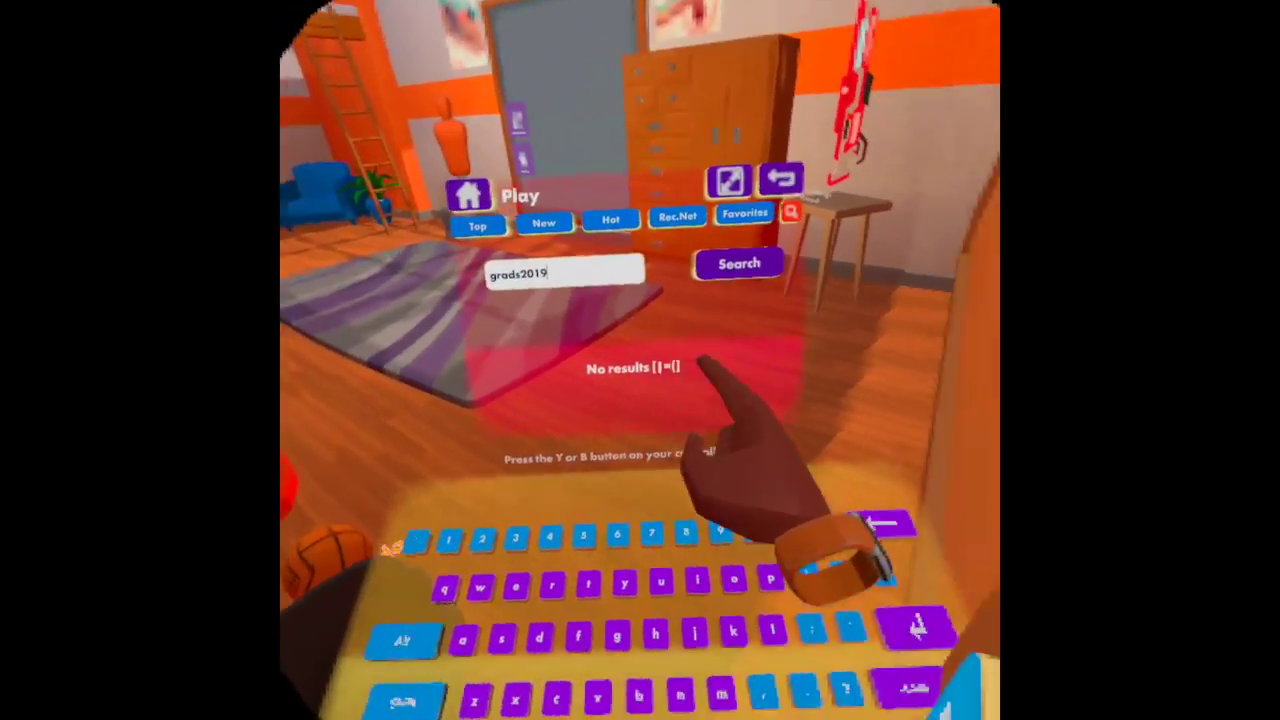
Step: Correct the search year to grads2020, run it, and open the ^Grads2020 result
key(BackSpace)
text(2)
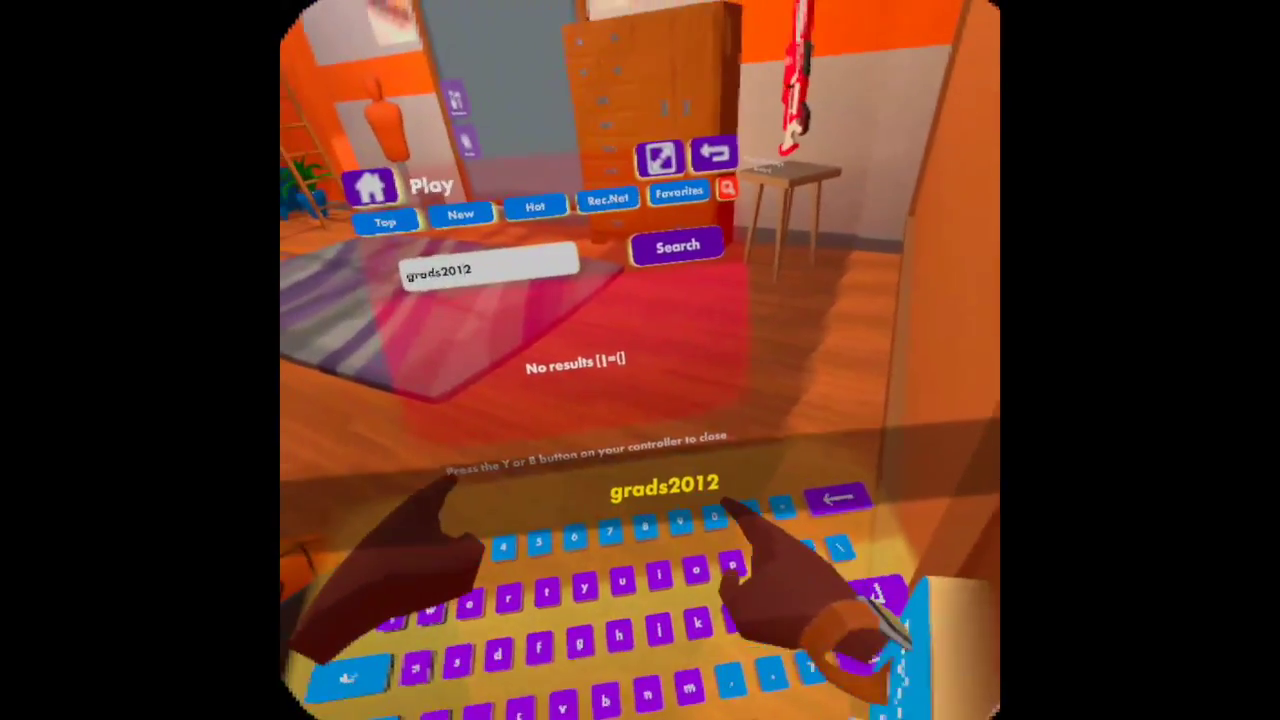
text(0)
key(BackSpace)
key(BackSpace)
key(BackSpace)
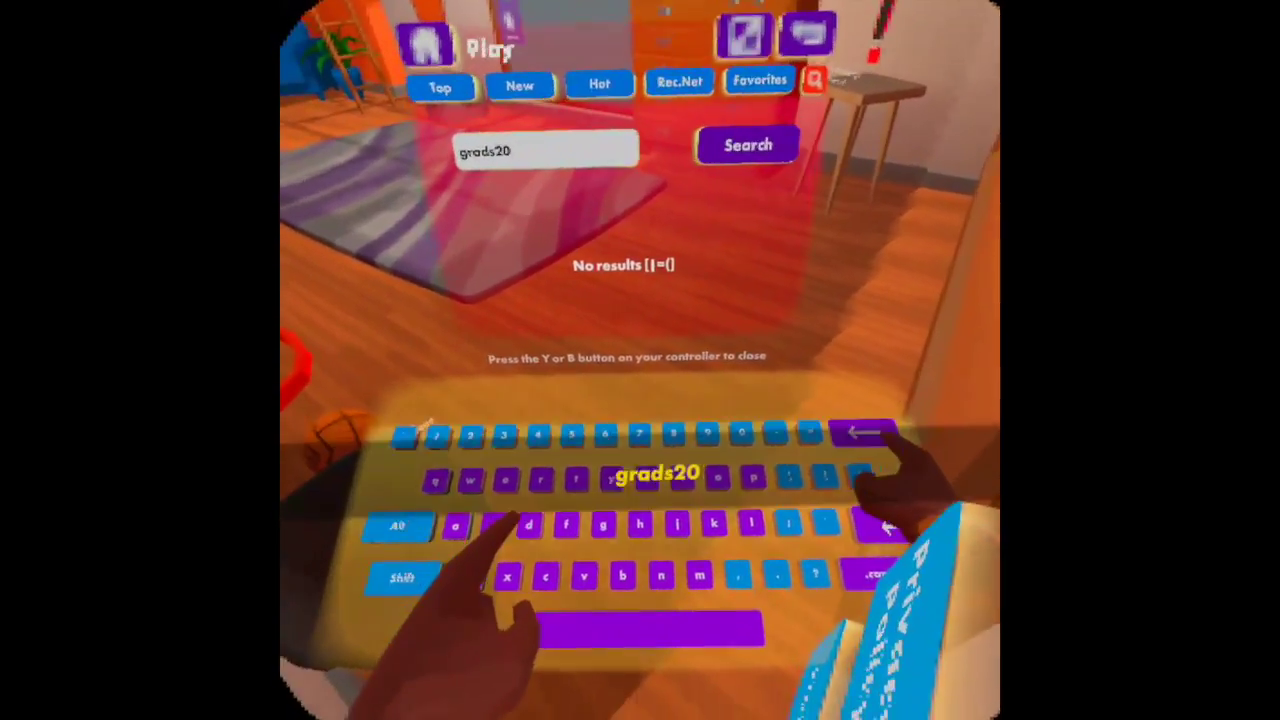
text(20)
key(Return)
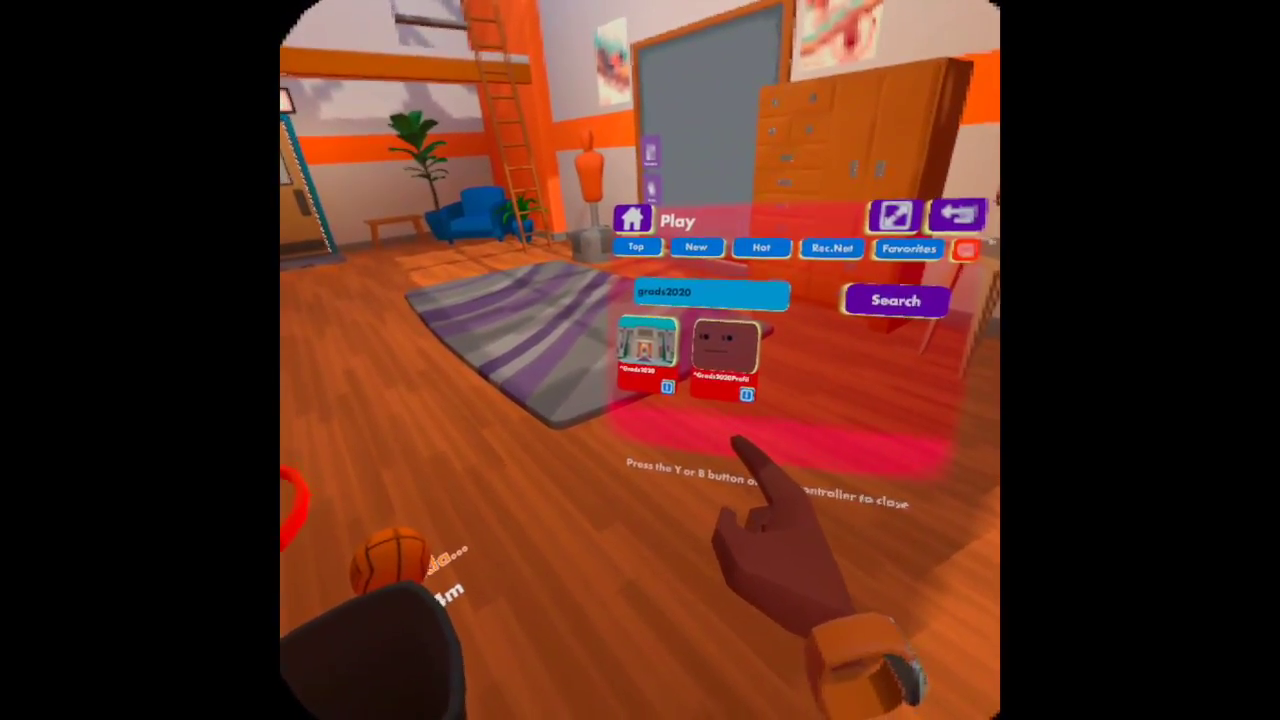
click(676, 345)
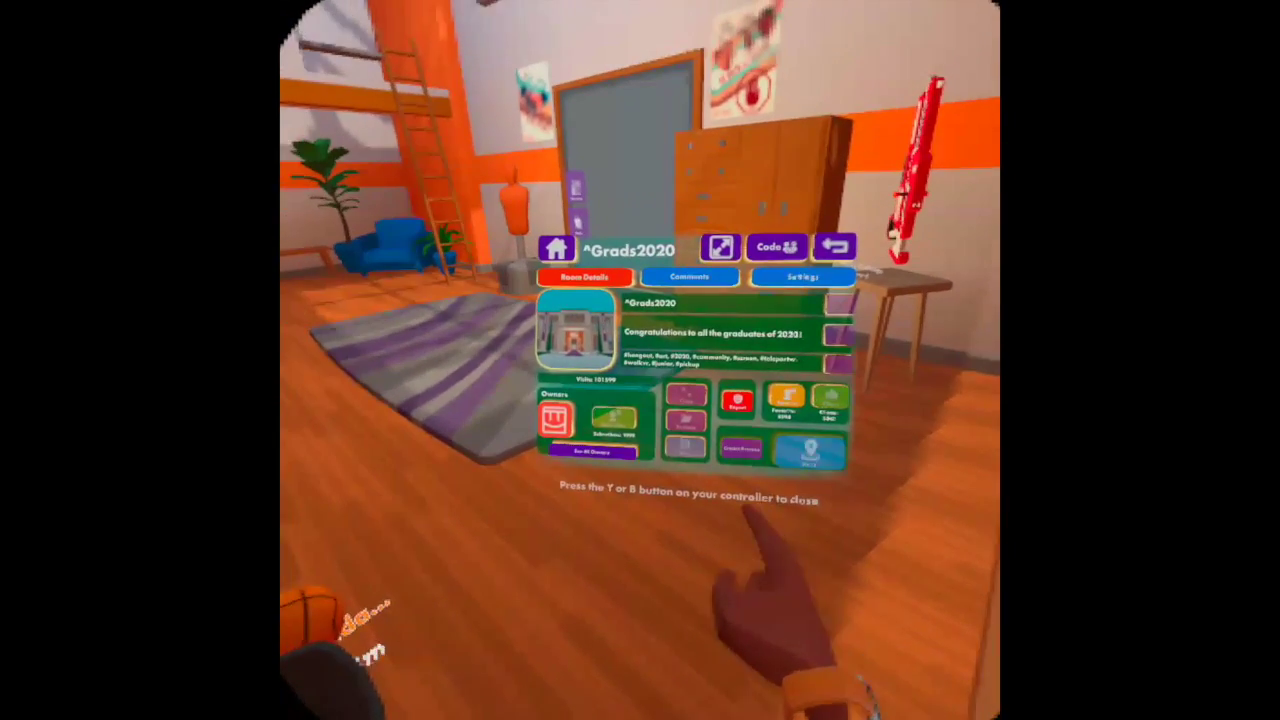